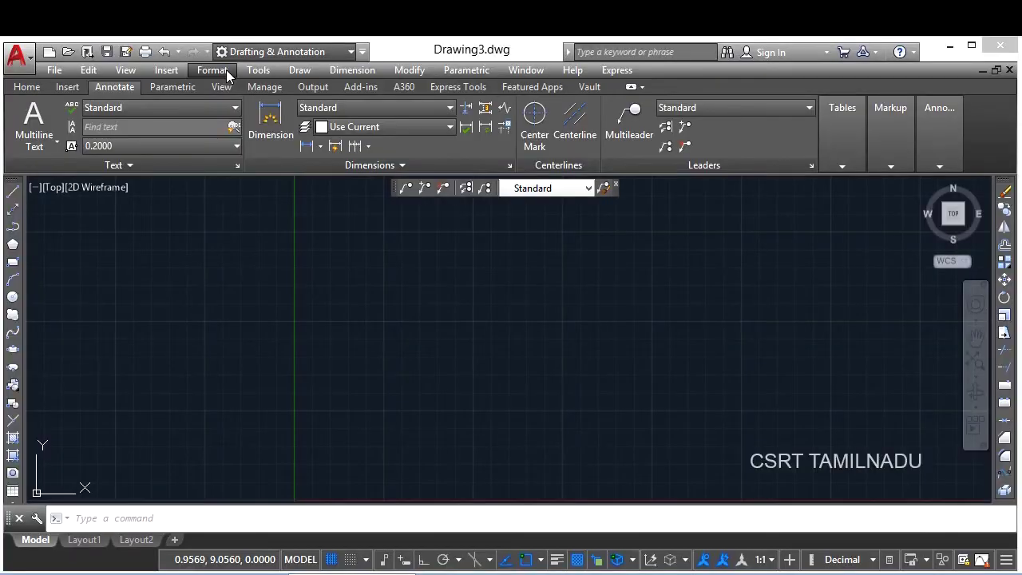
Step: Open the Multileader Style Manager from the Format menu, close it, and reopen it with MLS
left_click(229, 75)
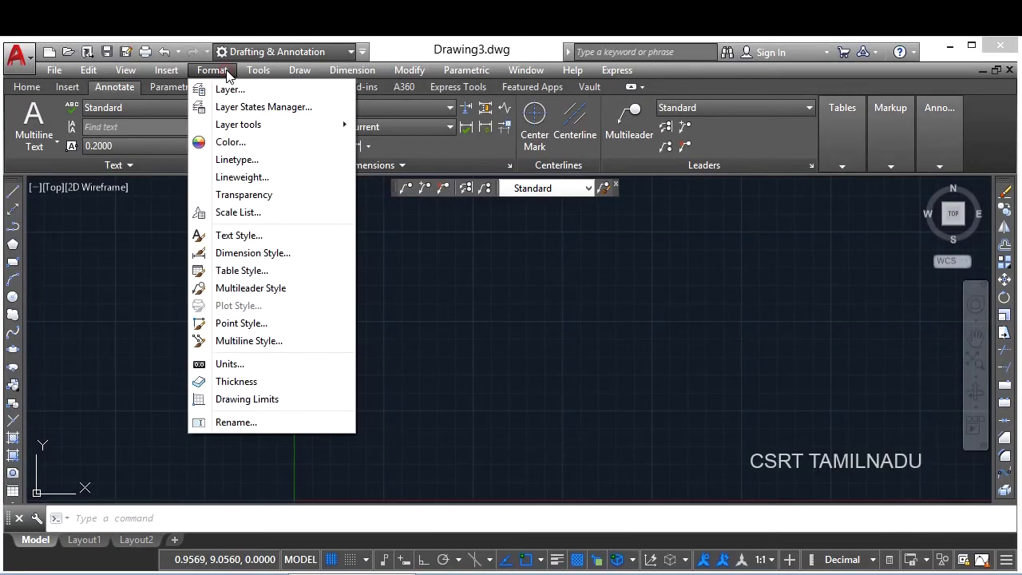
left_click(250, 290)
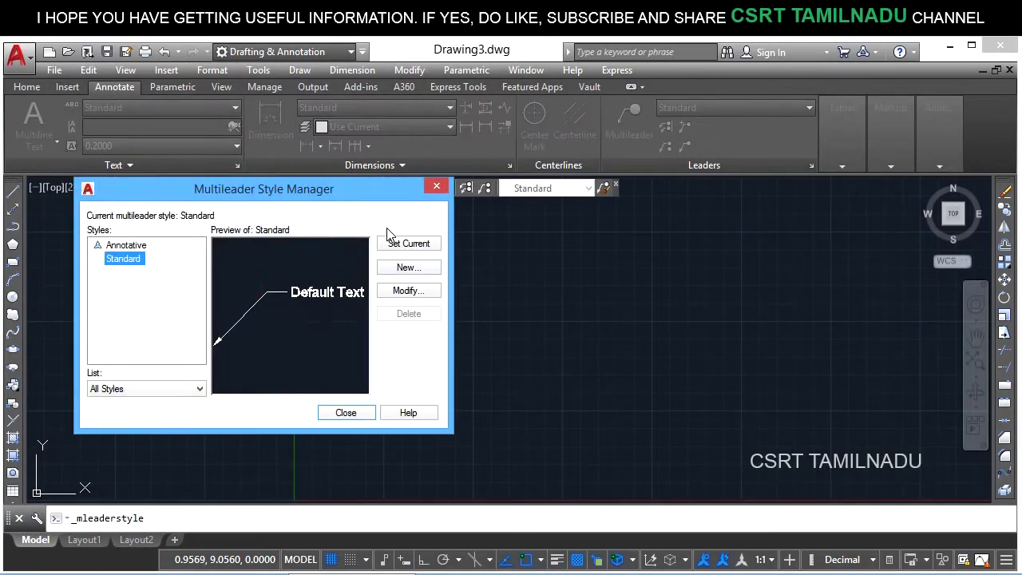
left_click(352, 413)
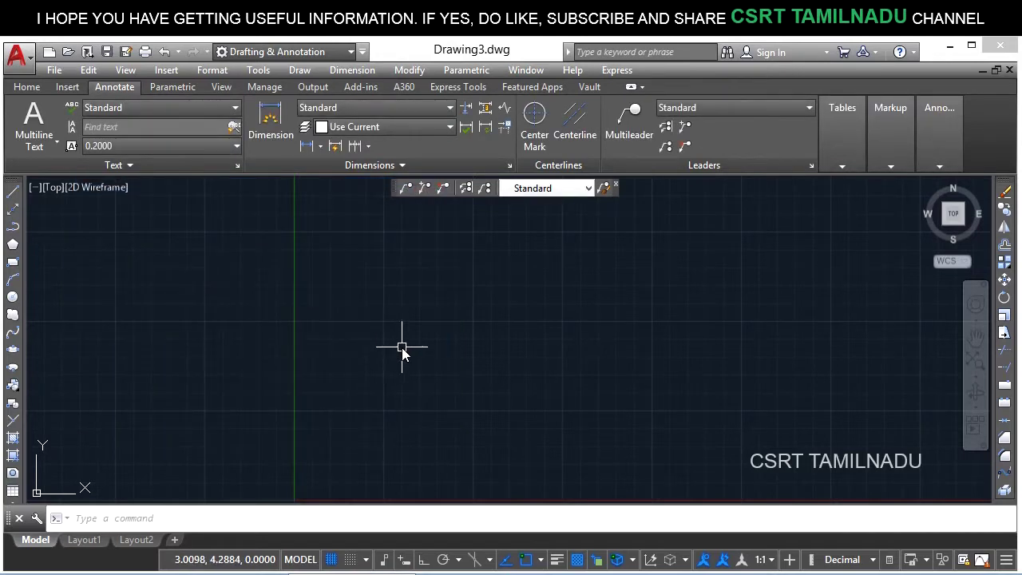
type("mls")
key("Return")
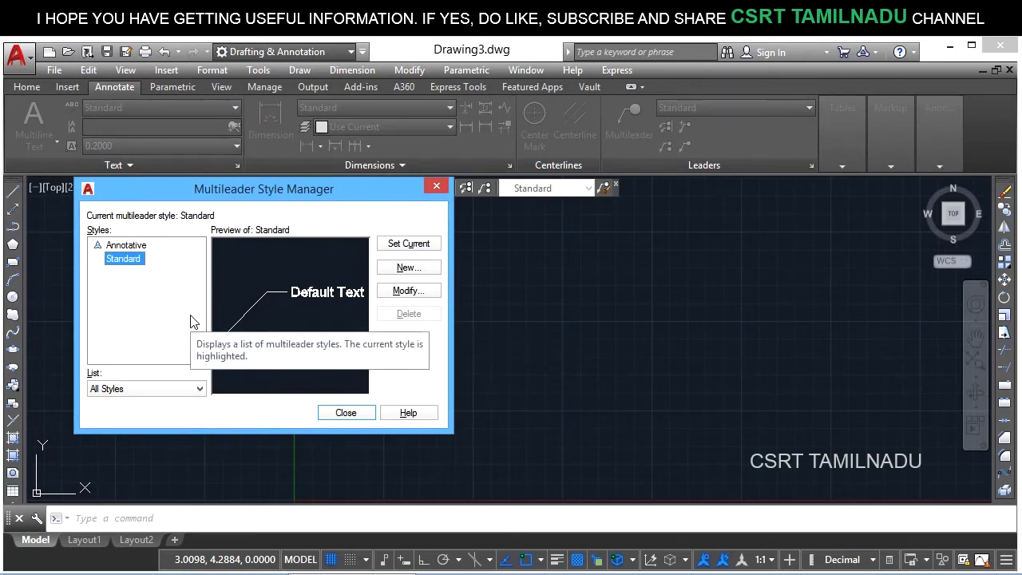
Step: Create a new multileader style named STYLE BLOCK and compare it with the existing styles
left_click(408, 271)
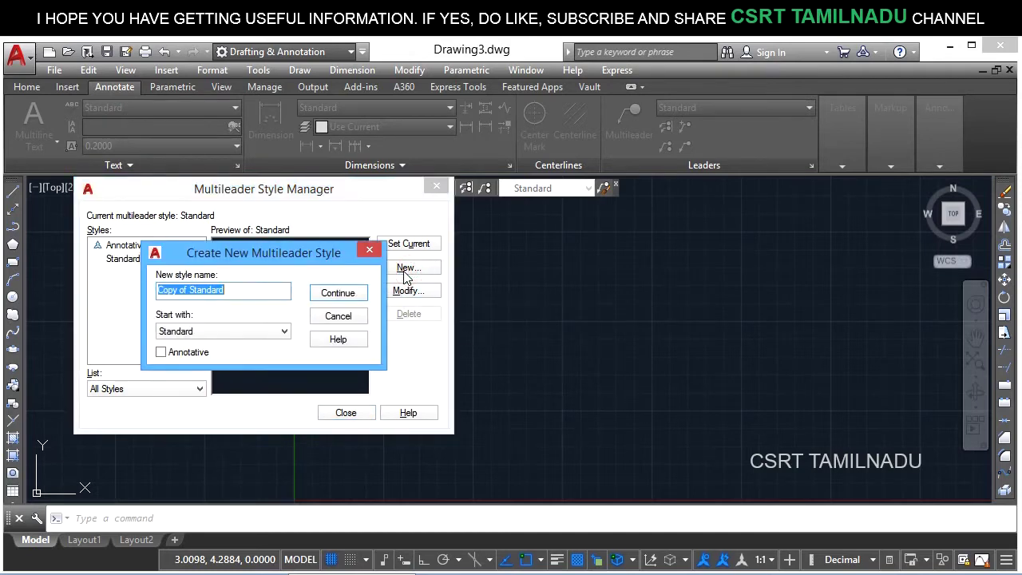
type("STYLE BLOCK")
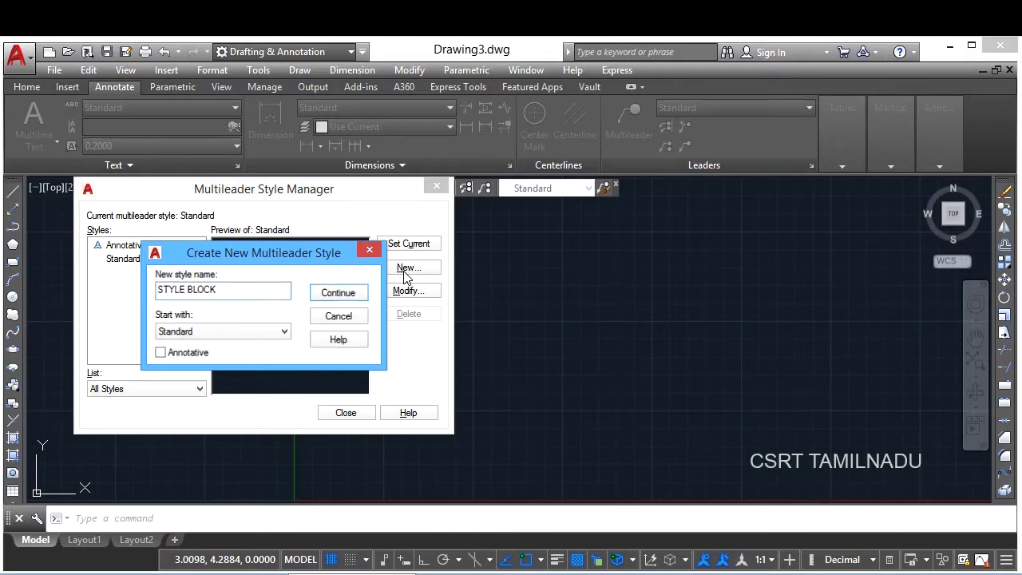
key("Return")
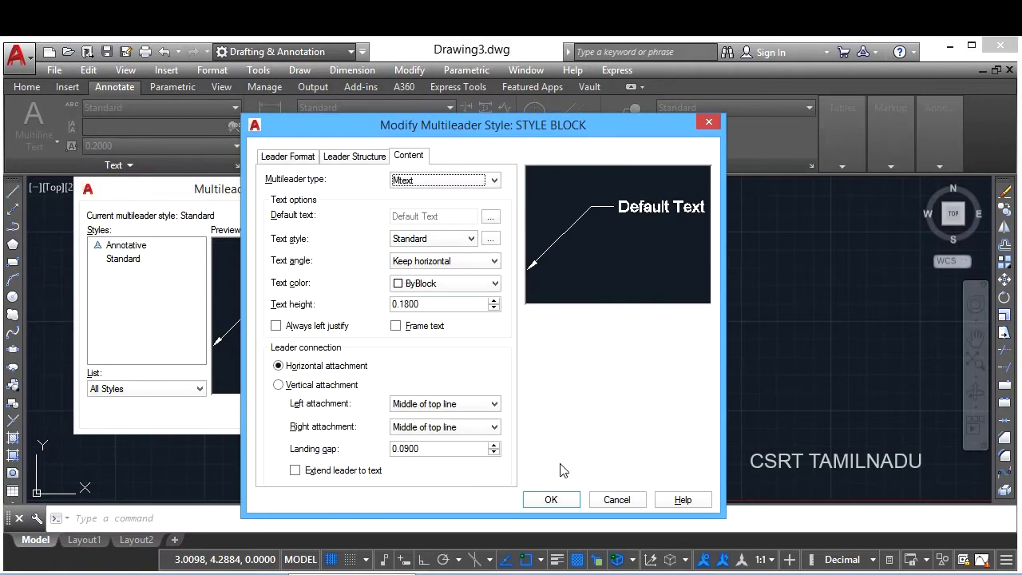
left_click(566, 501)
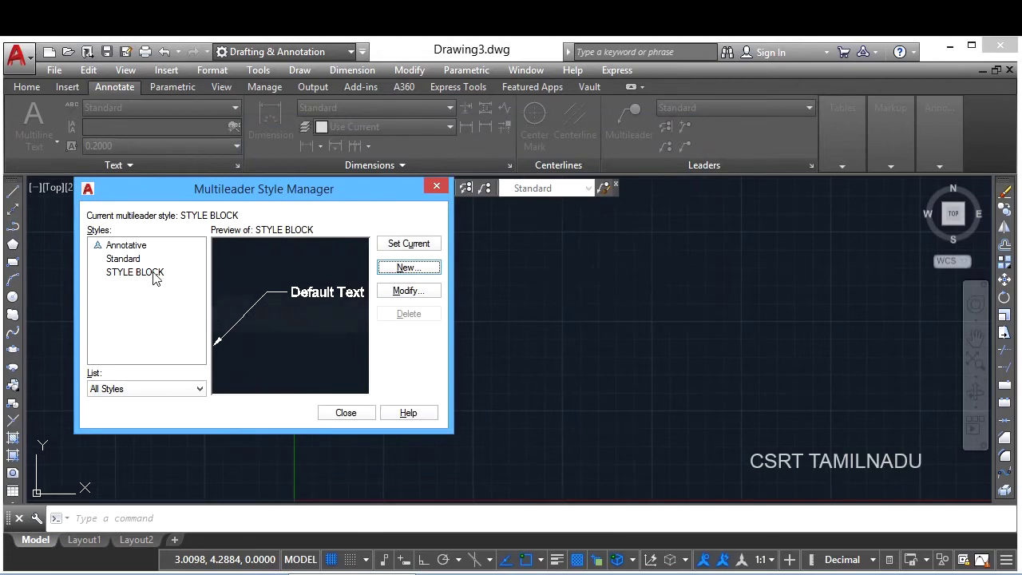
left_click(130, 245)
left_click(128, 259)
left_click(136, 273)
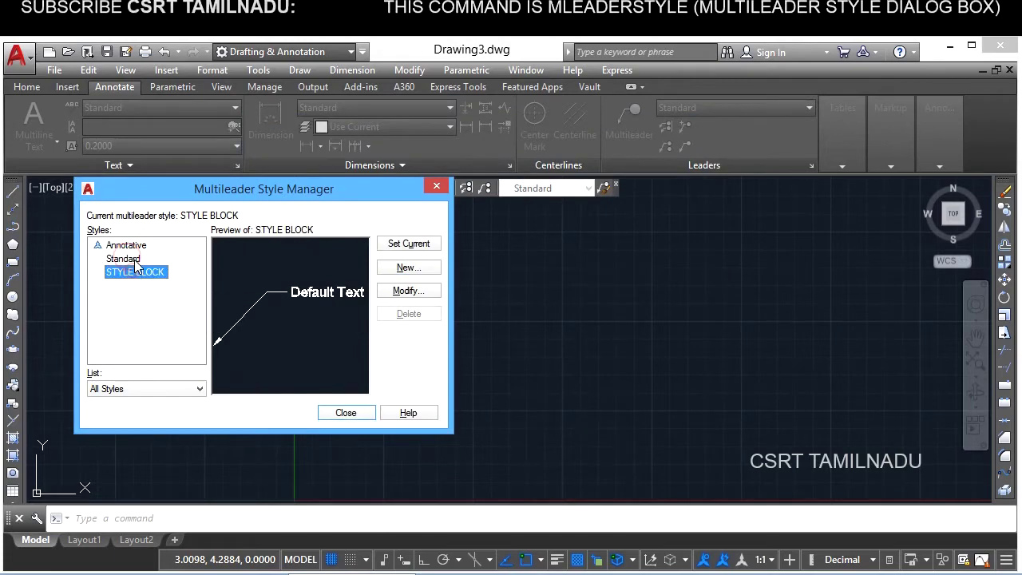
left_click(134, 259)
left_click(144, 273)
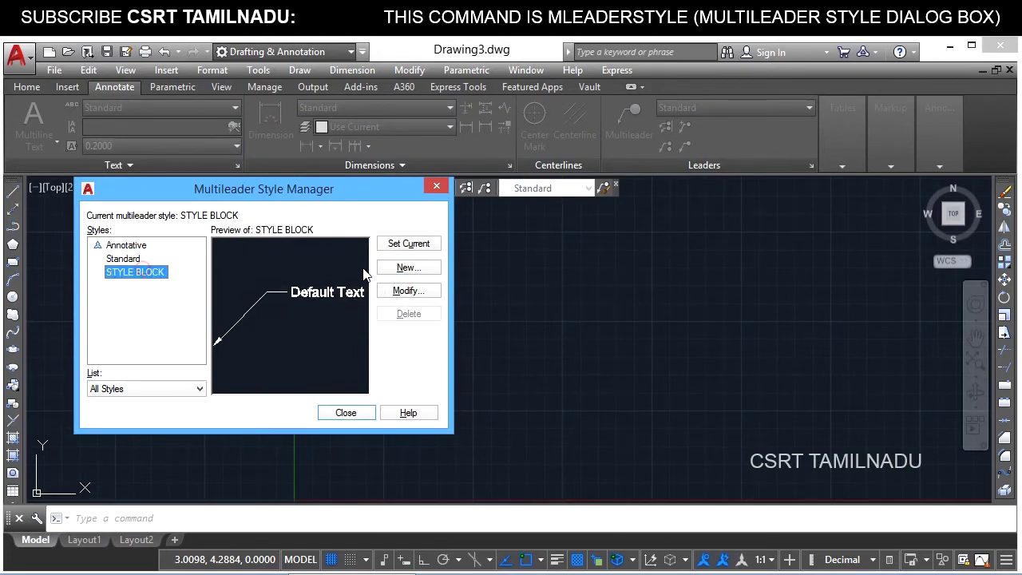
Step: Set STYLE BLOCK's multileader content type to Block and close the style manager
left_click(408, 290)
left_click(407, 182)
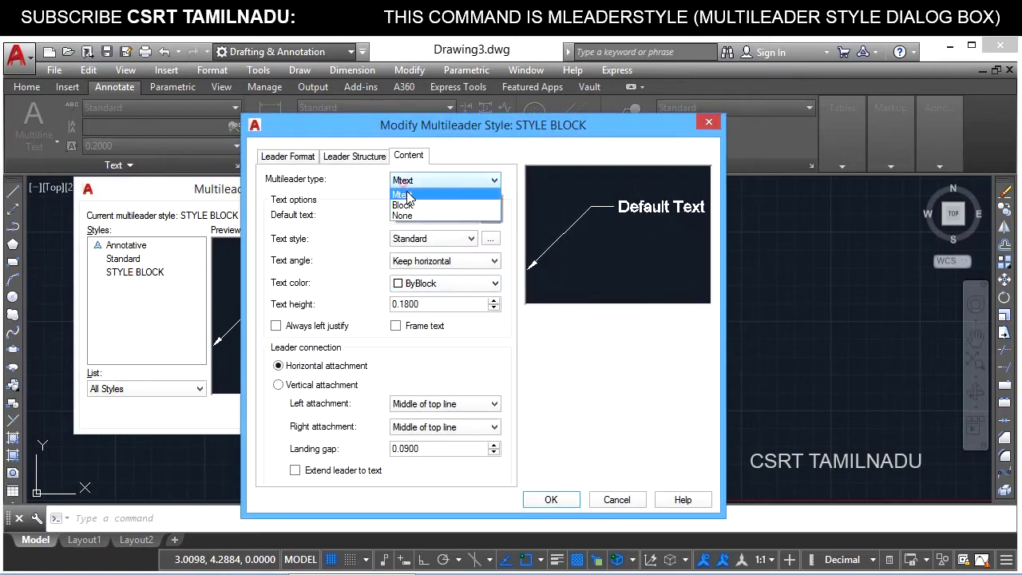
left_click(403, 205)
left_click(561, 500)
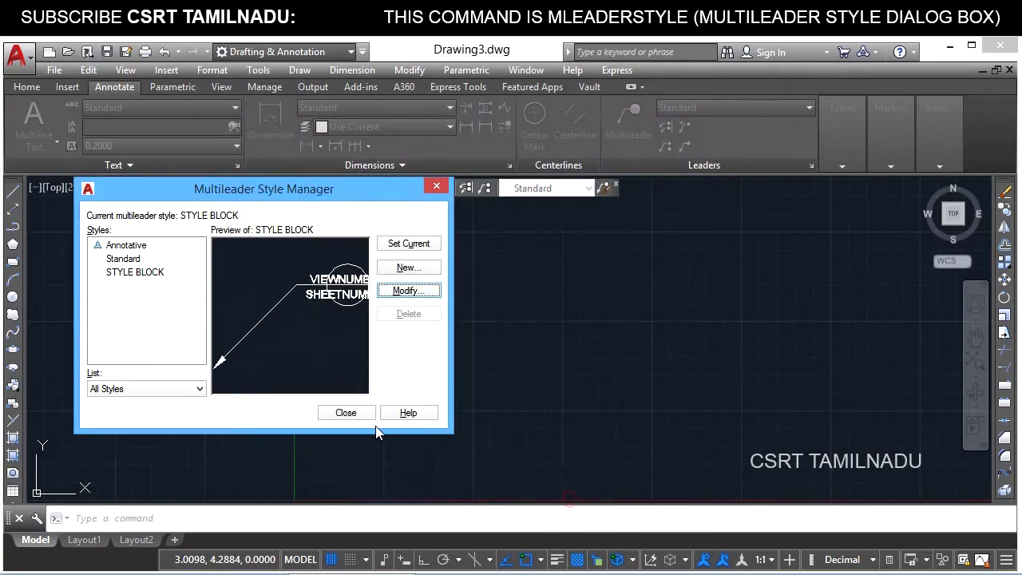
left_click(346, 412)
left_click(424, 341)
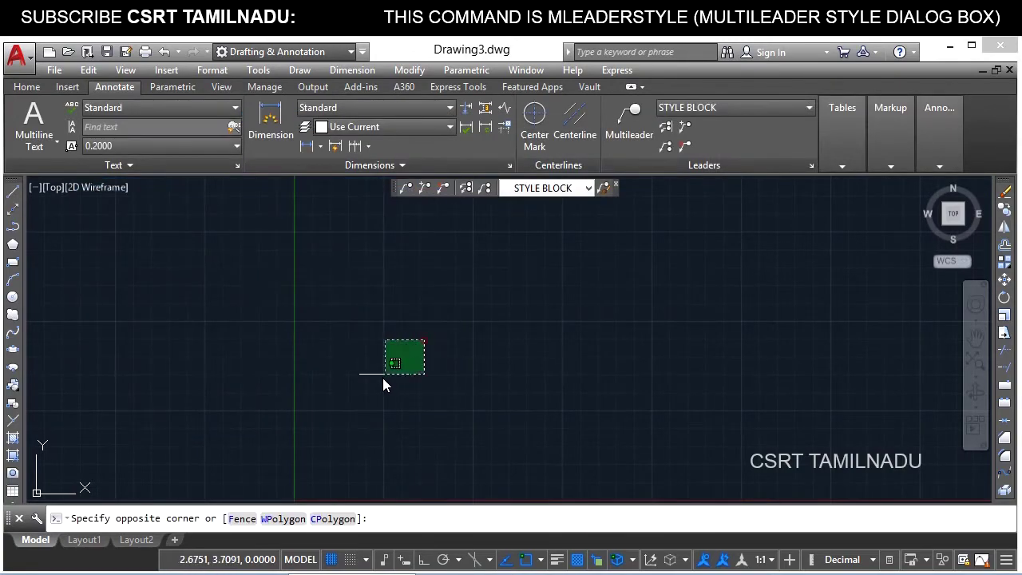
left_click(383, 378)
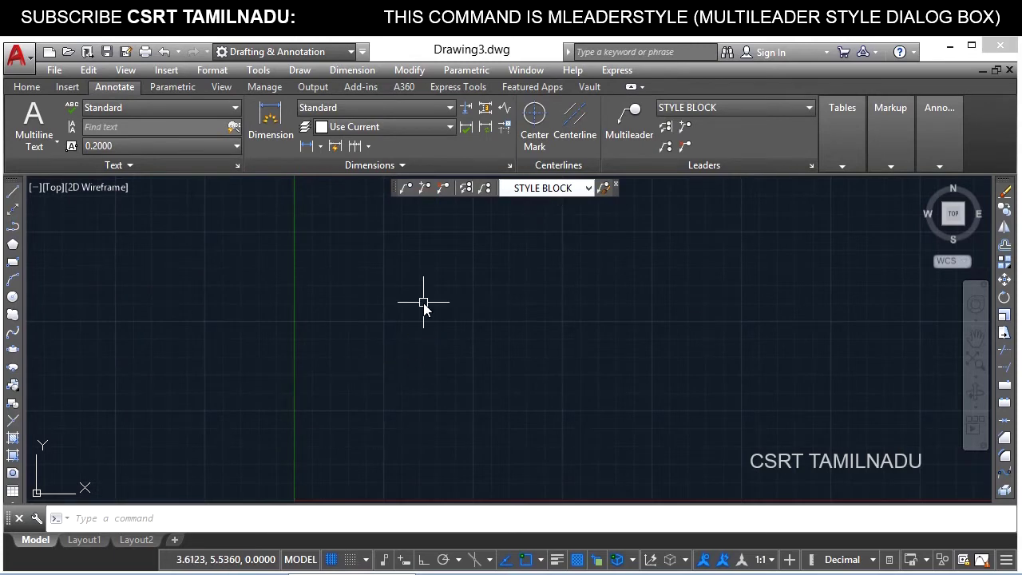
Step: Place a STYLE BLOCK callout leader with view number 75 and an empty sheet number
type("mleader")
key("Return")
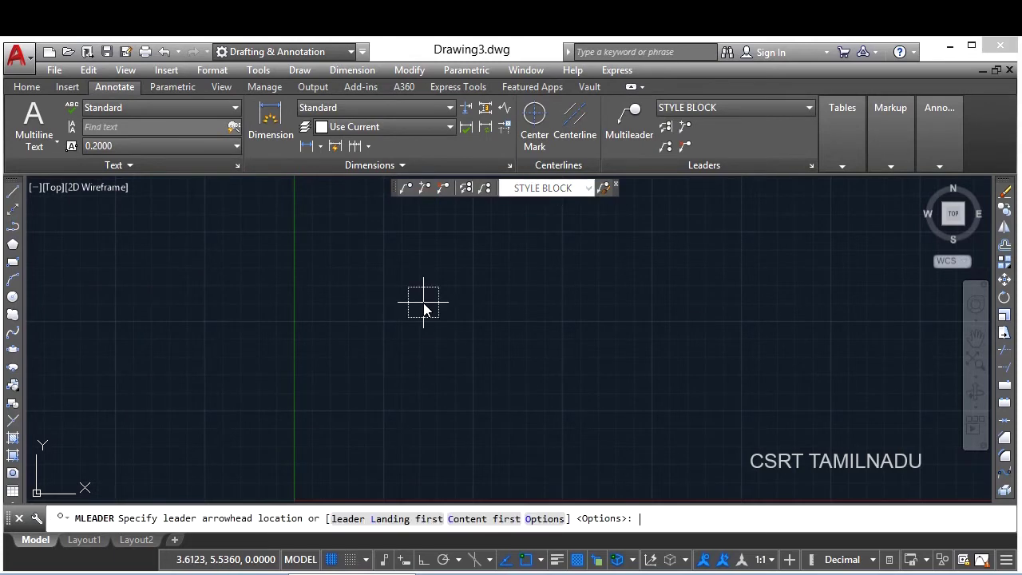
left_click(331, 408)
left_click(453, 301)
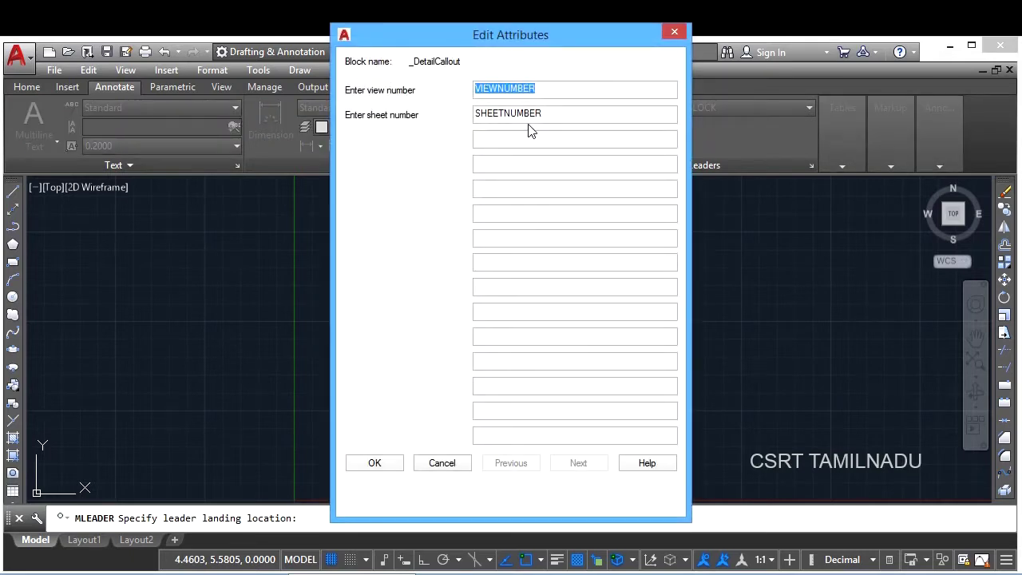
type("75")
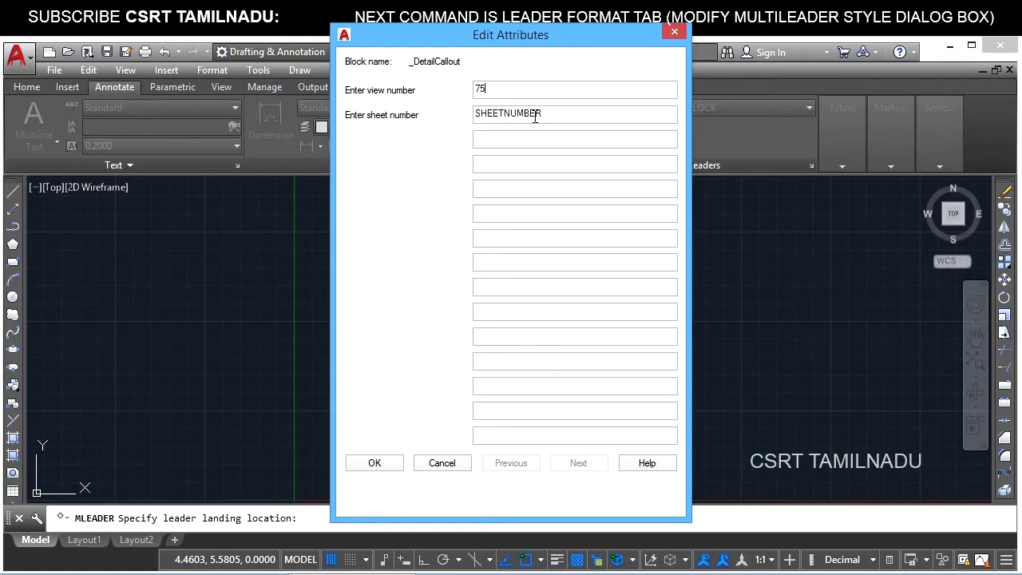
double_click(535, 117)
key("BackSpace")
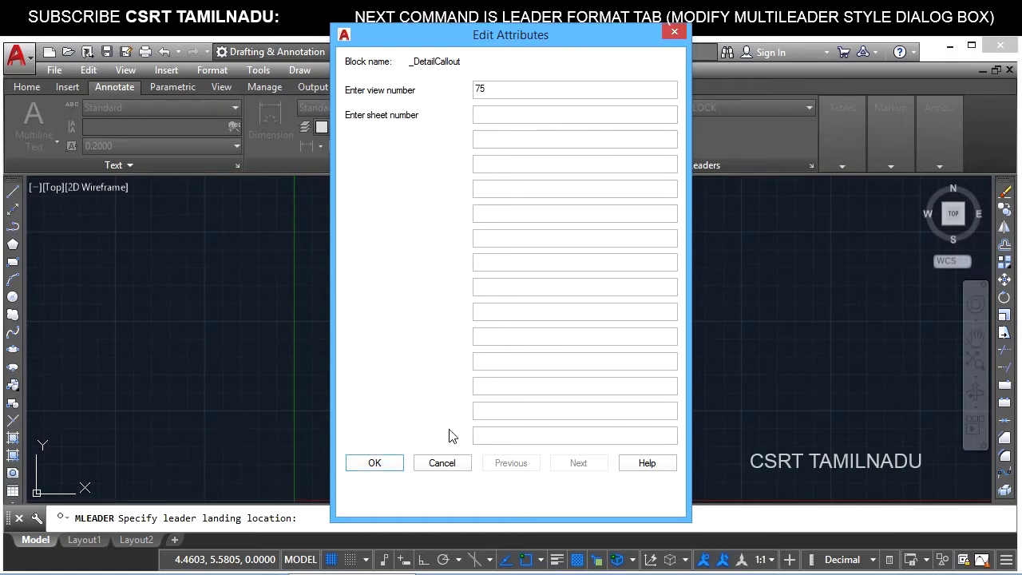
left_click(375, 463)
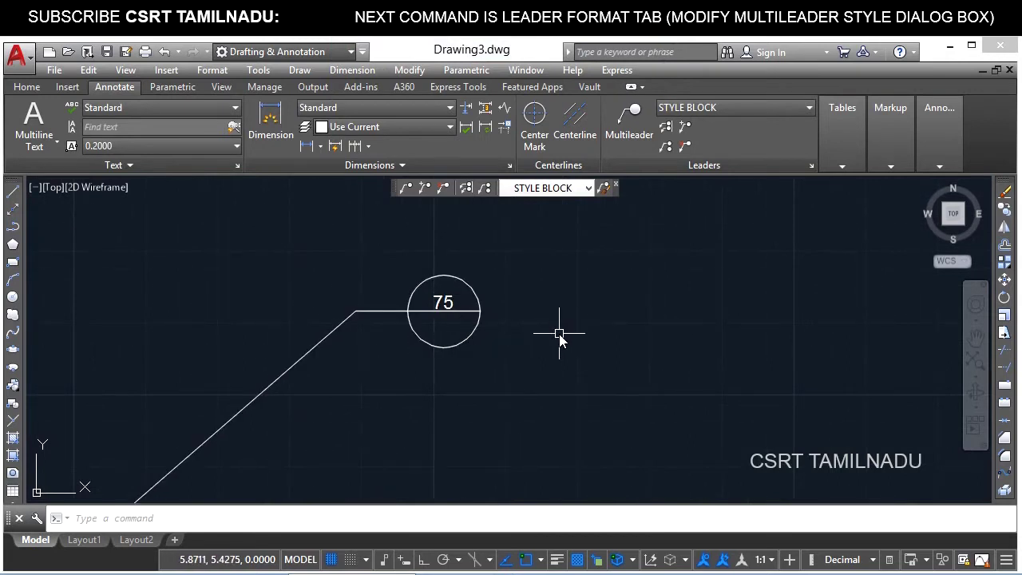
left_click(519, 518)
type("M")
Step: Make Standard the current multileader style from the style dropdown
left_click(551, 187)
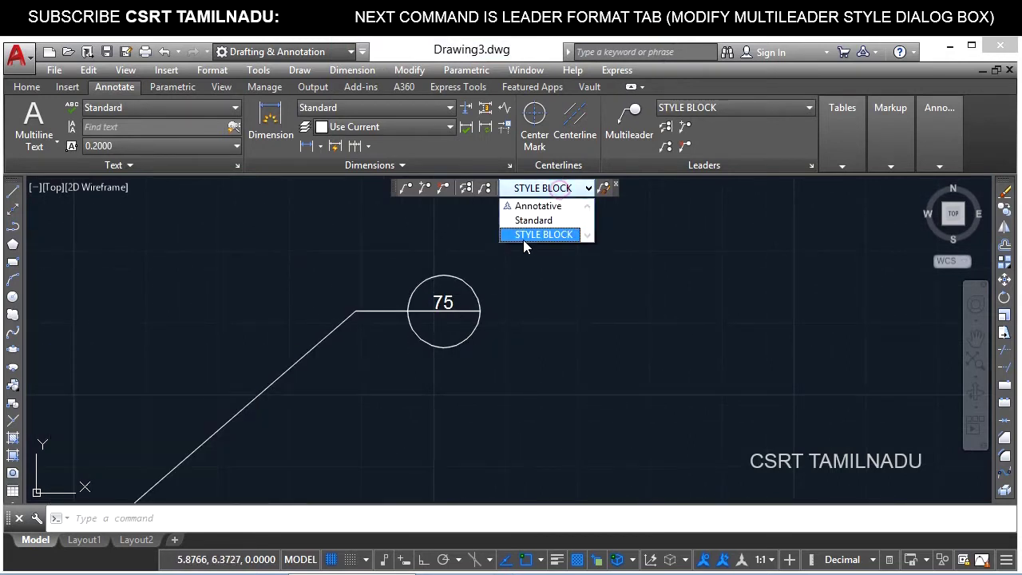
left_click(533, 219)
left_click(553, 373)
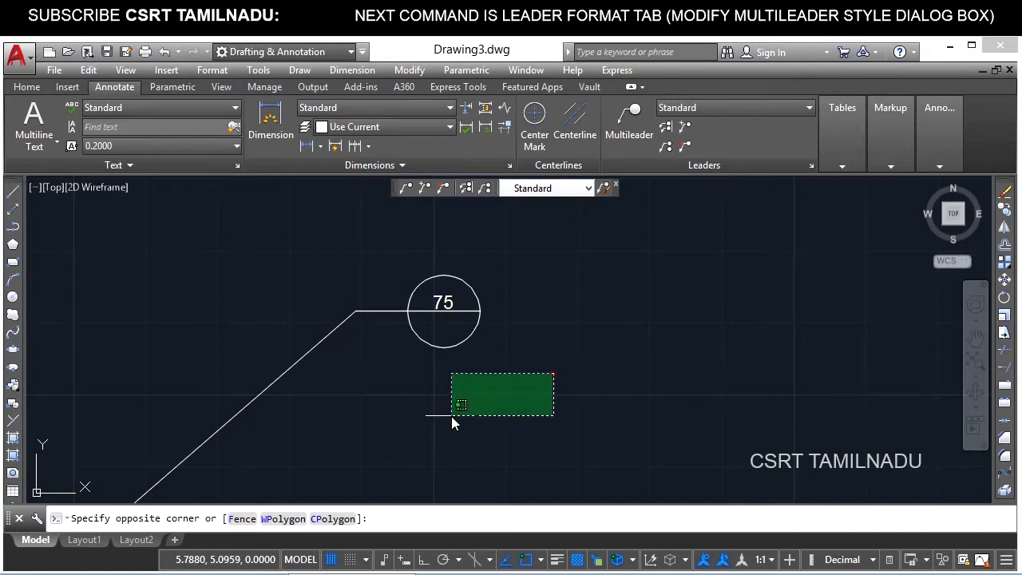
left_click(451, 416)
Step: Add an arrow leader below the 75 callout with the text MLEADER
type("mml")
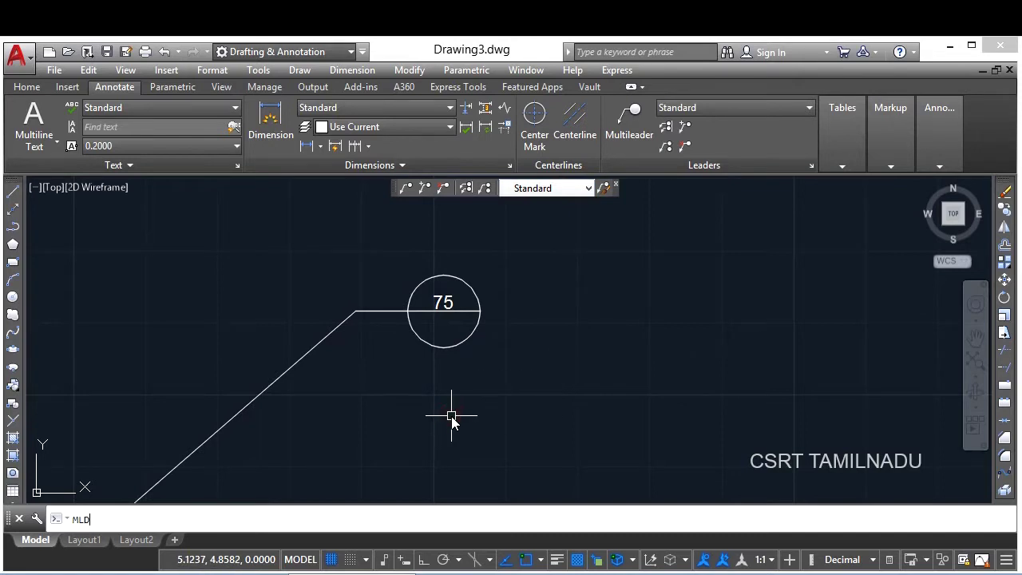
key("Return")
left_click(449, 419)
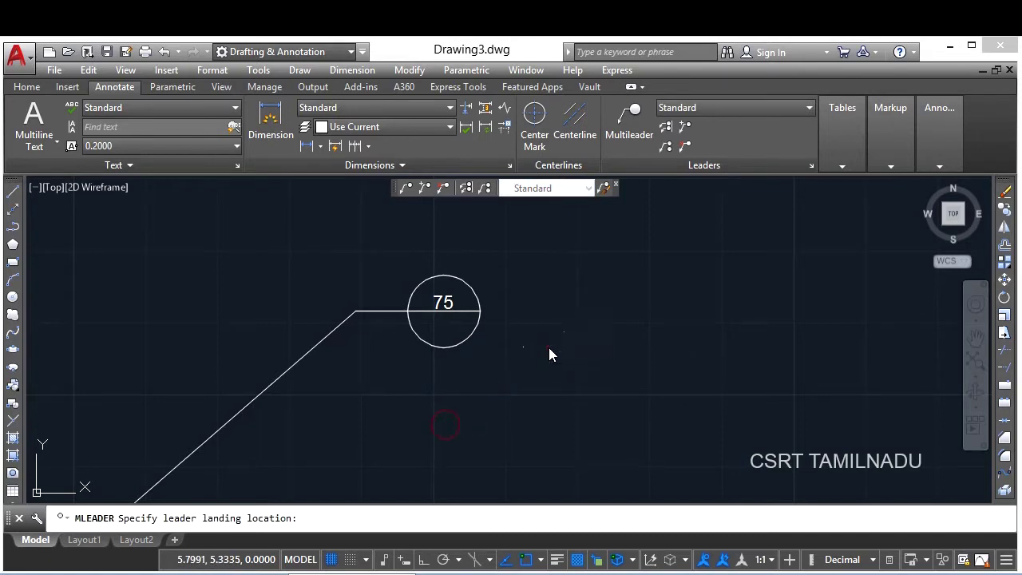
left_click(549, 348)
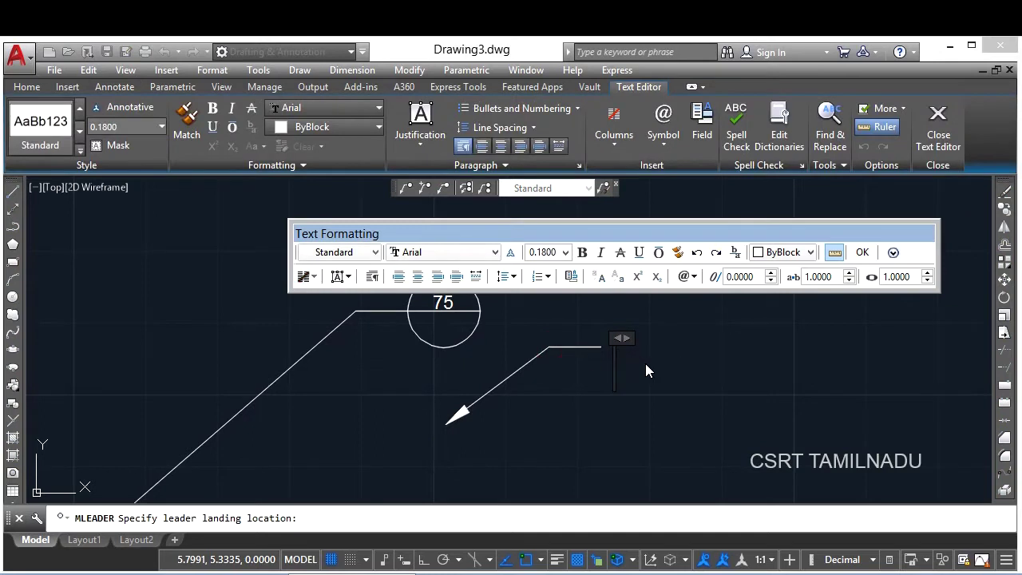
type("MLEAD")
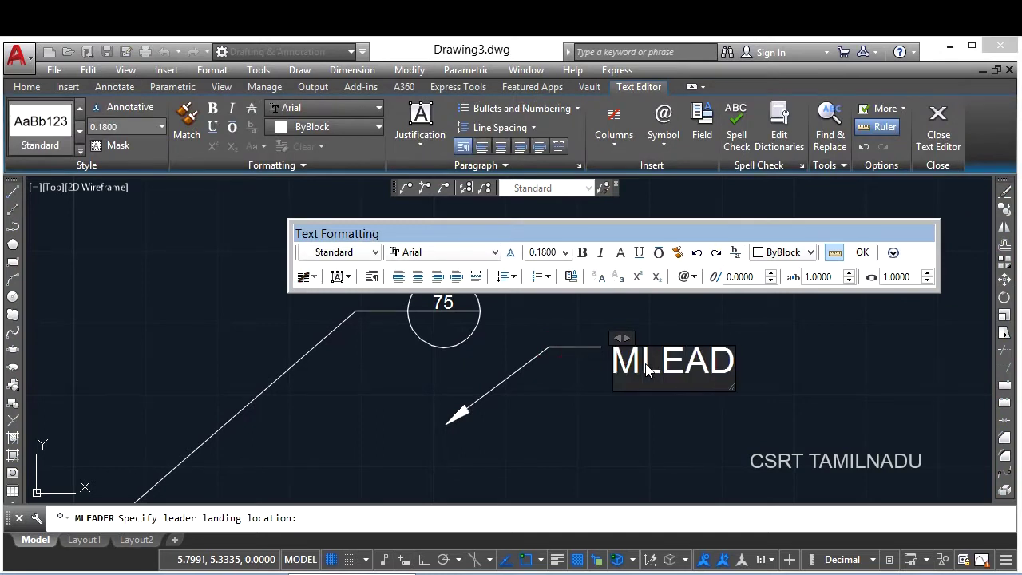
type("ER")
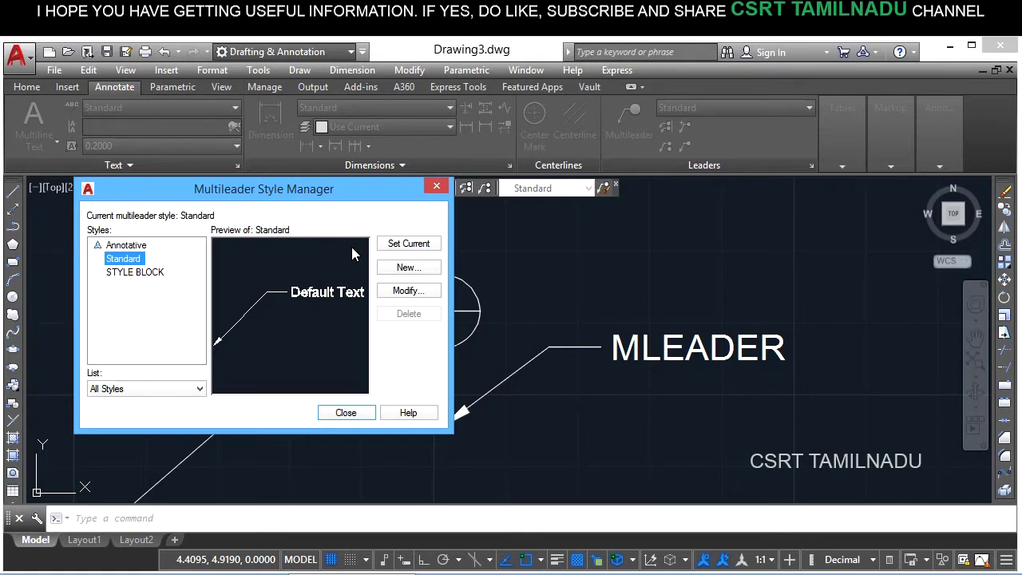
left_click(345, 412)
type("M")
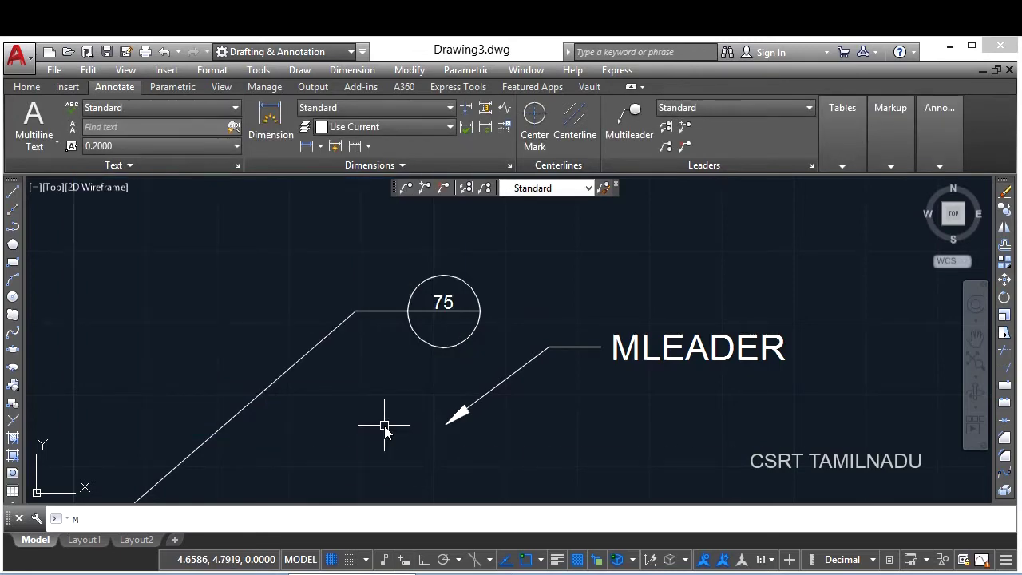
type("LS")
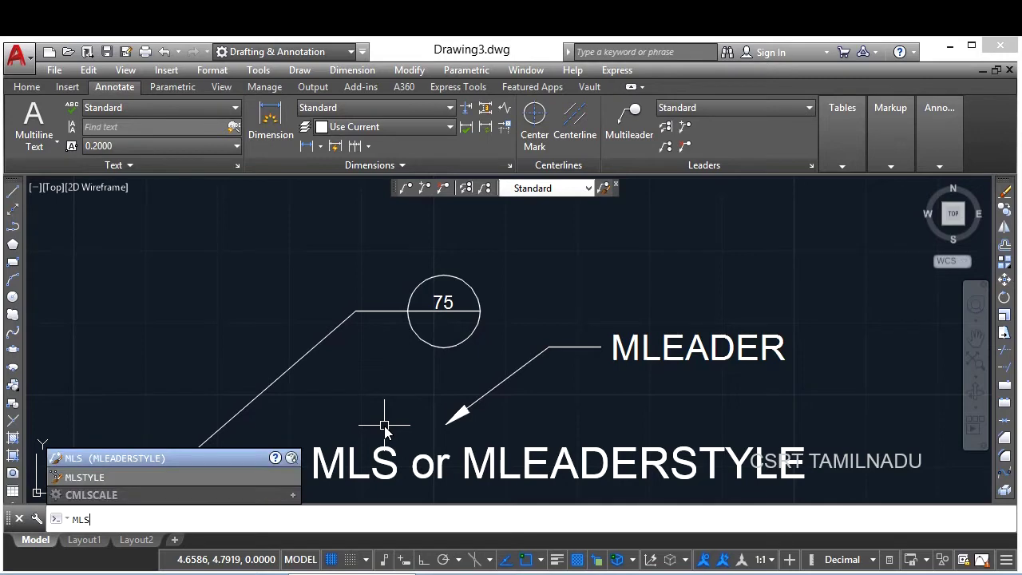
type("EA")
key("Return")
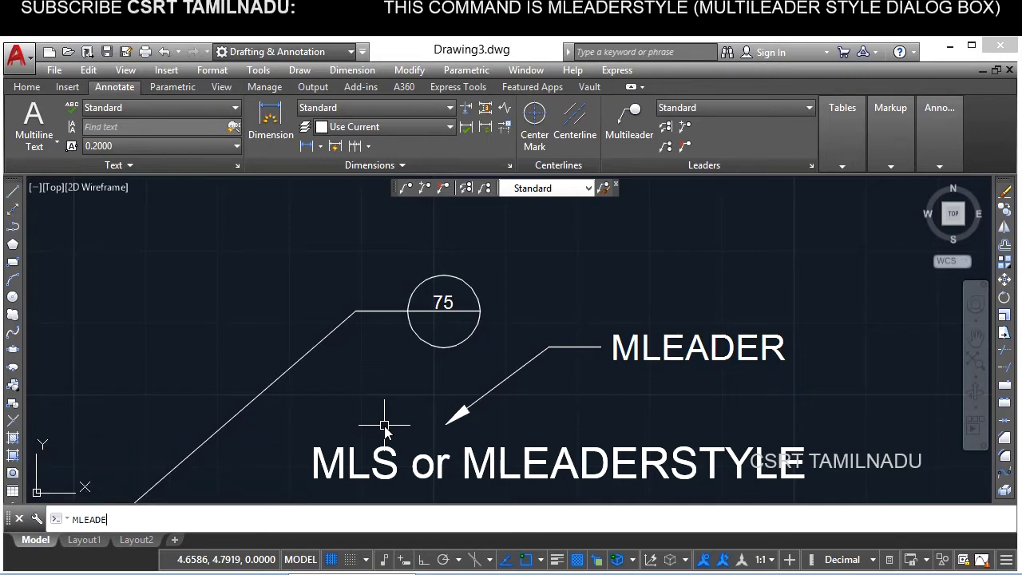
type("DERSTY")
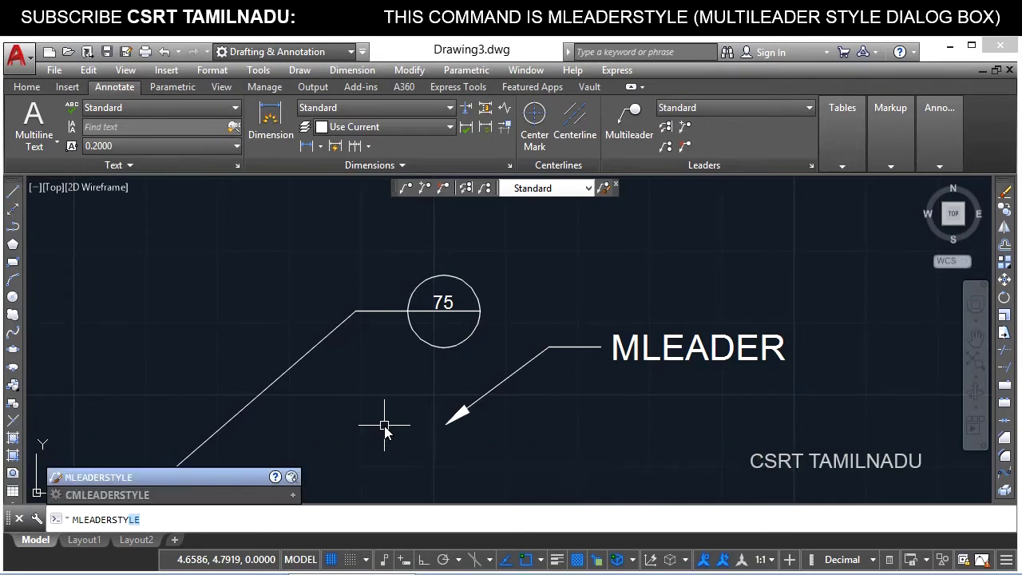
key("Return")
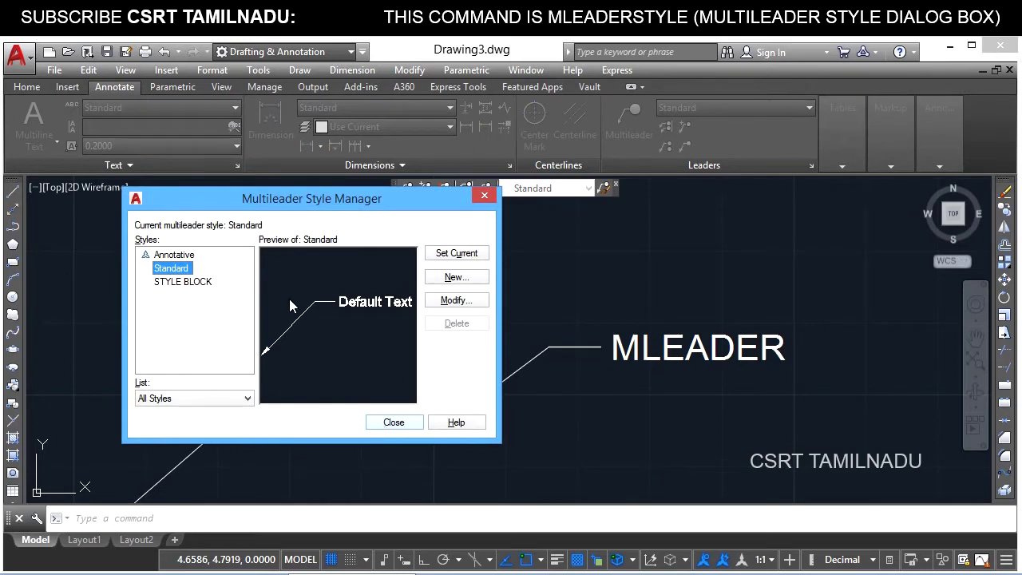
key("Escape")
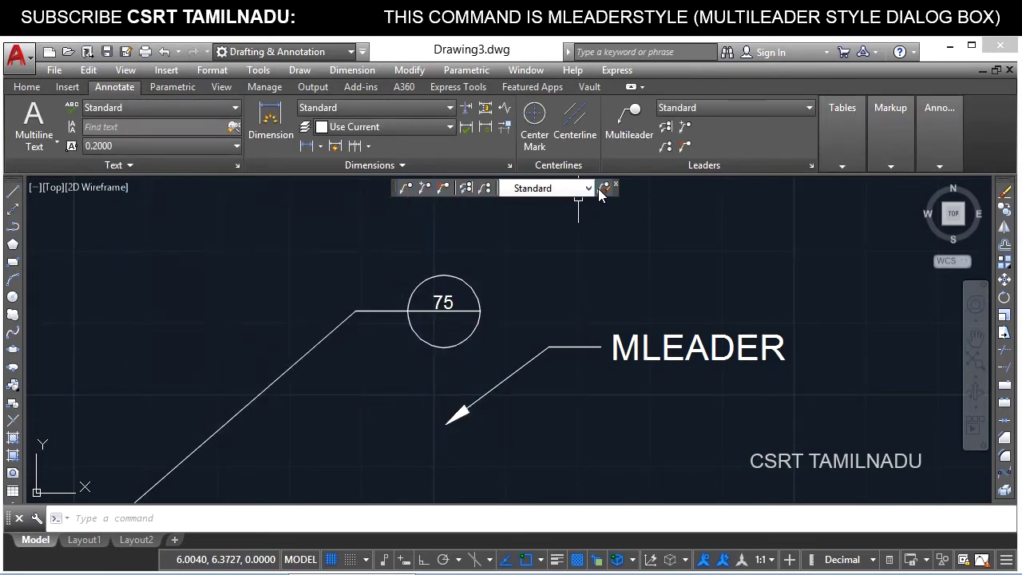
left_click(604, 189)
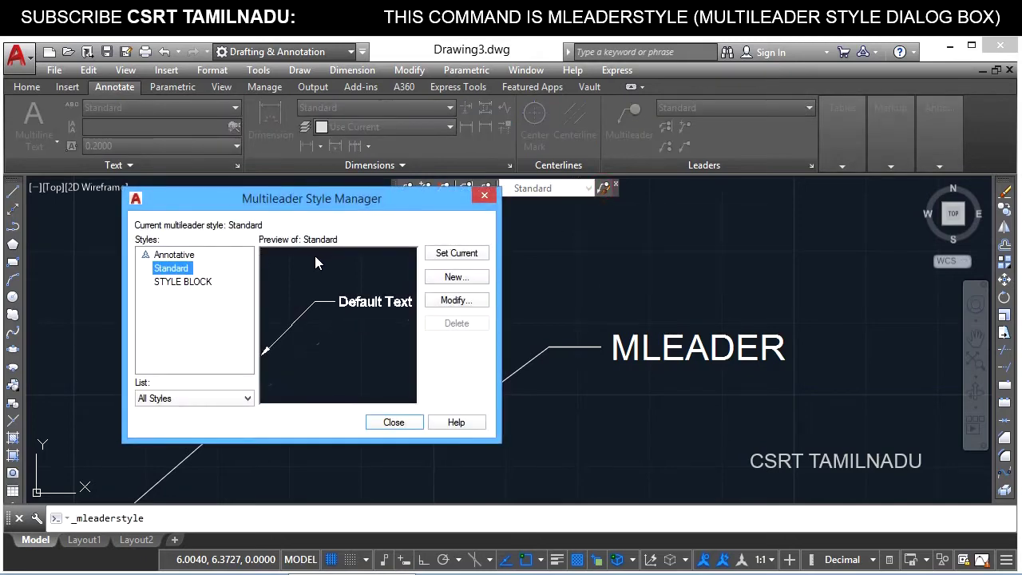
left_click(484, 196)
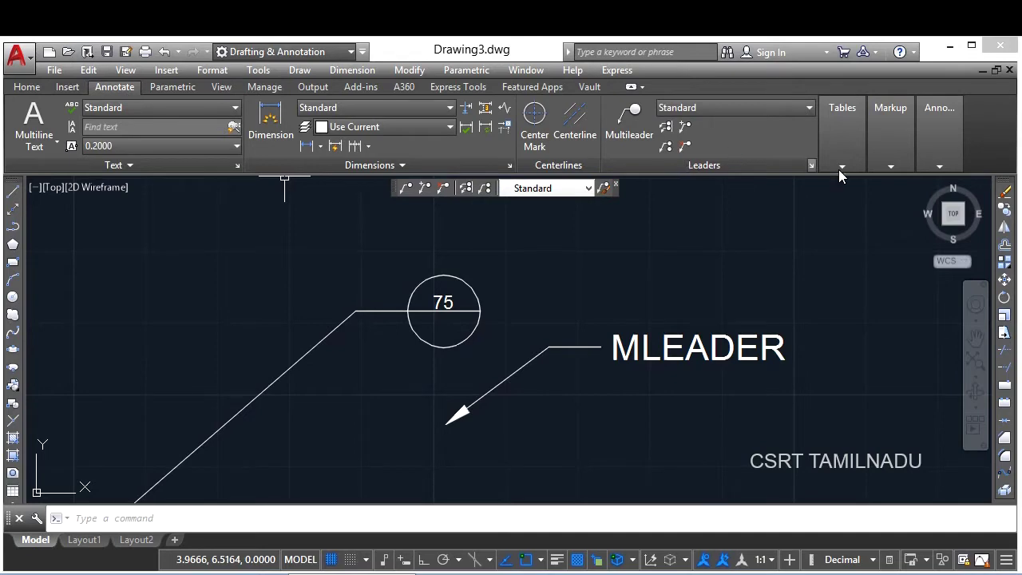
left_click(811, 164)
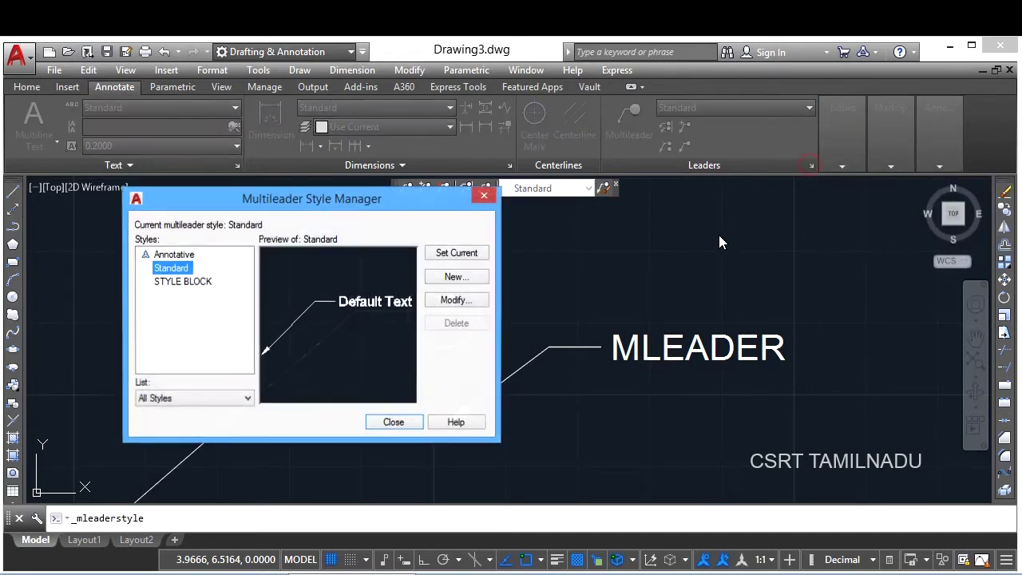
key("Escape")
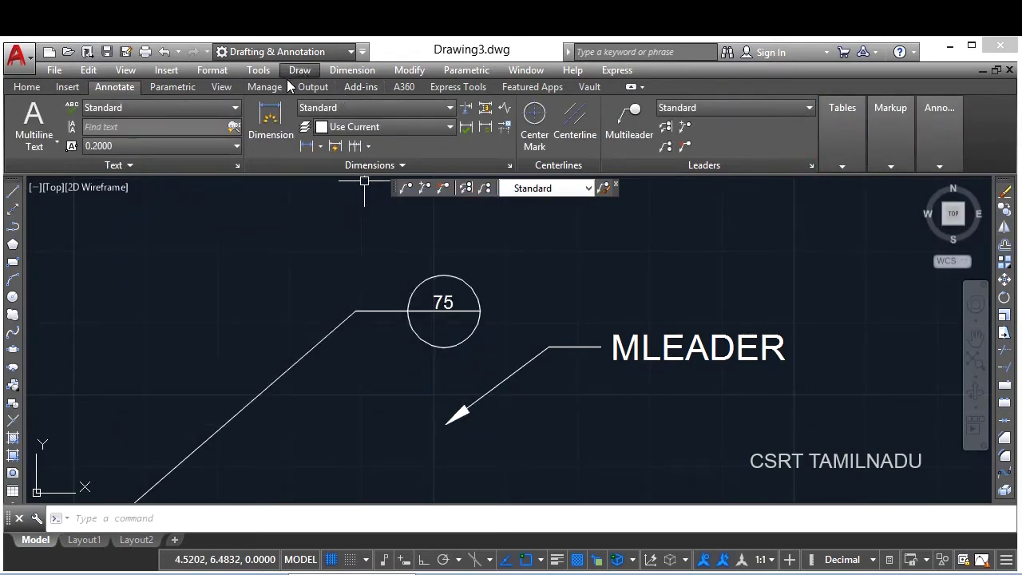
Step: Open the Multileader Style Manager and switch its list between styles in use and all styles
left_click(213, 70)
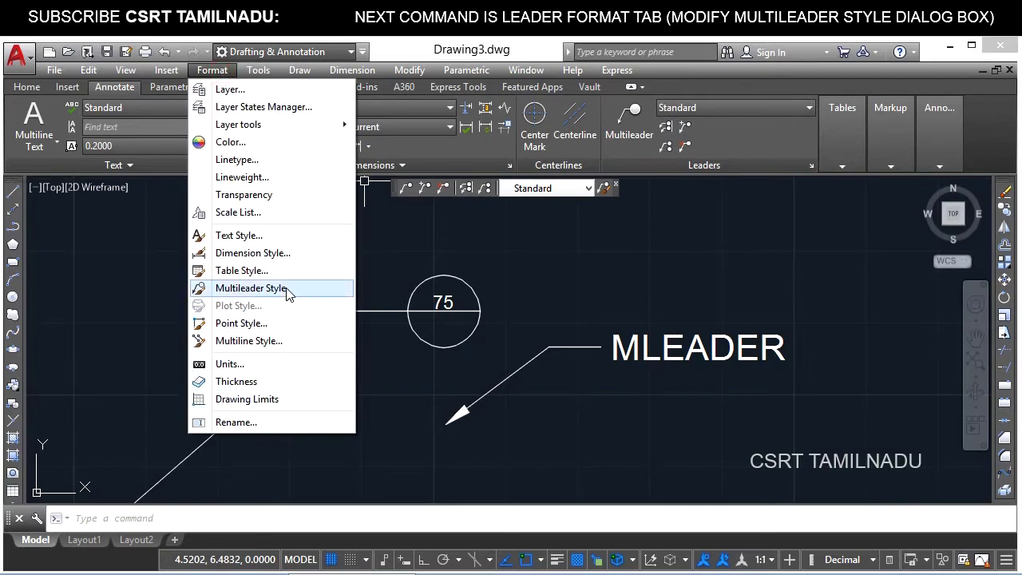
left_click(287, 294)
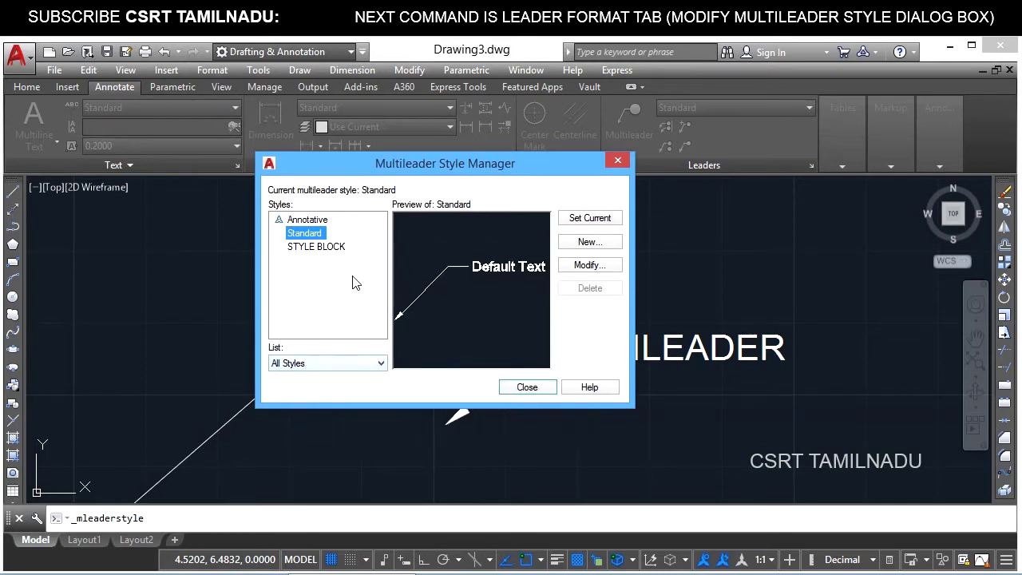
left_click(335, 364)
left_click(264, 410)
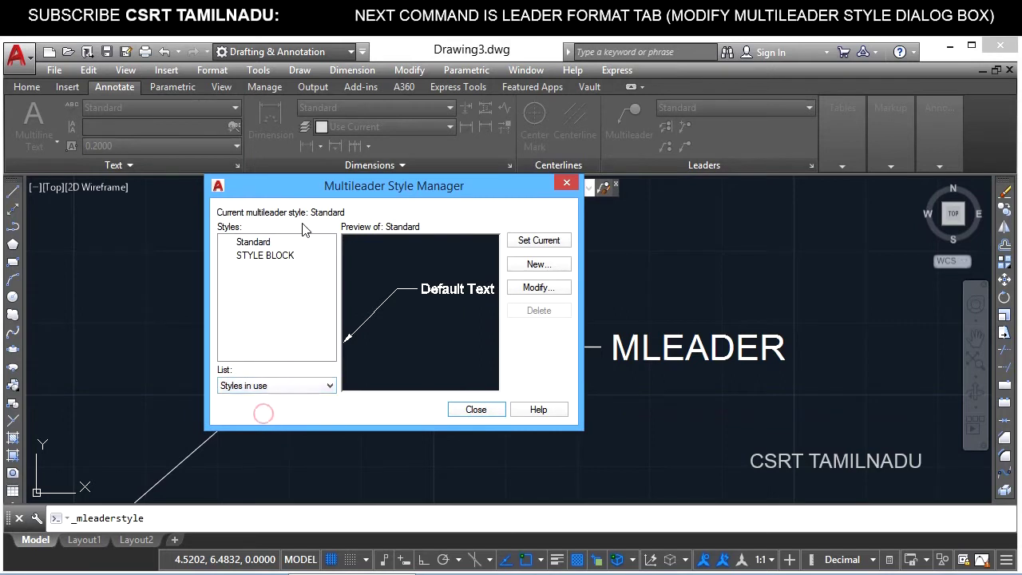
left_click_drag(401, 184, 251, 147)
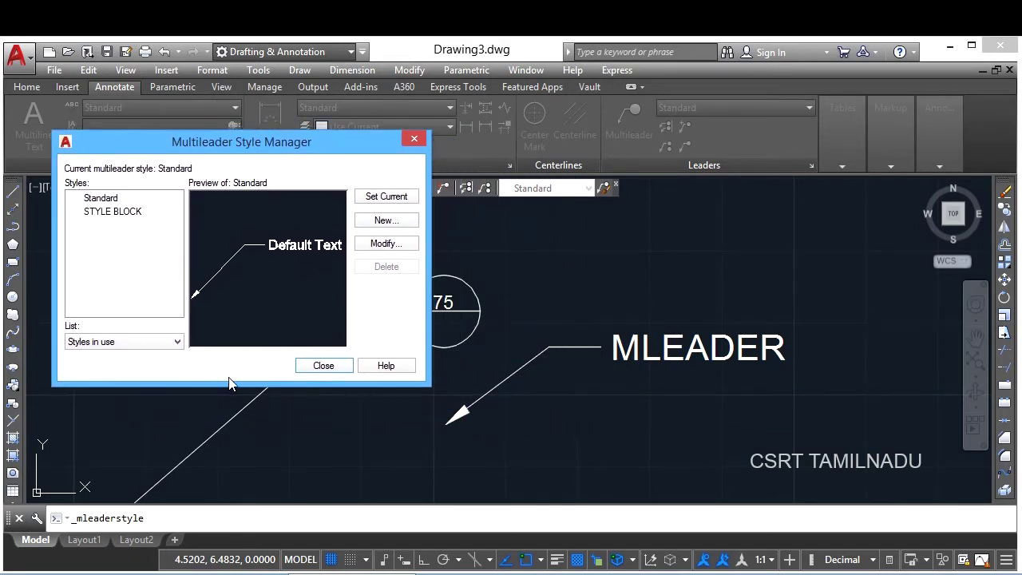
left_click_drag(293, 147, 273, 76)
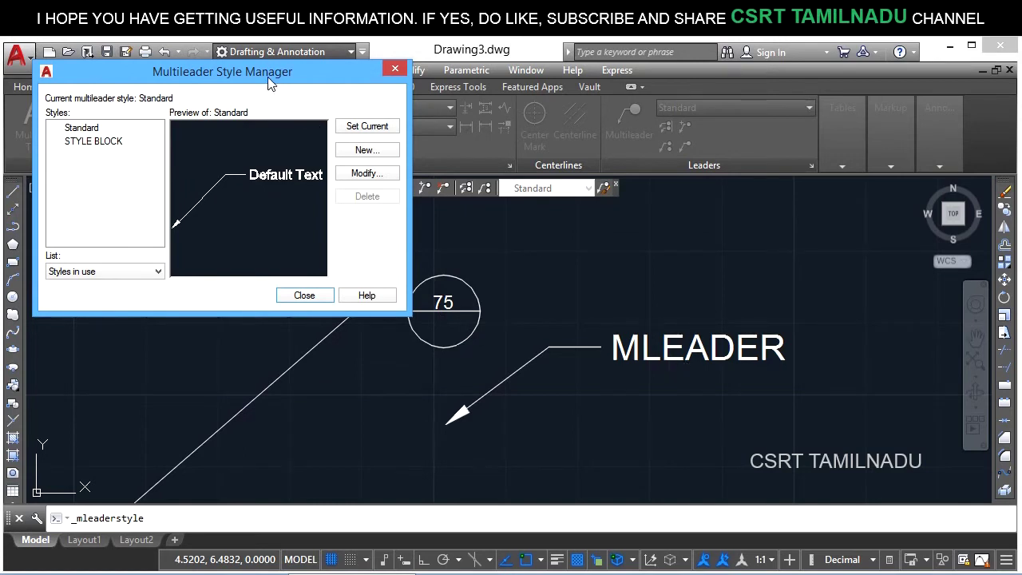
left_click_drag(268, 80, 499, 177)
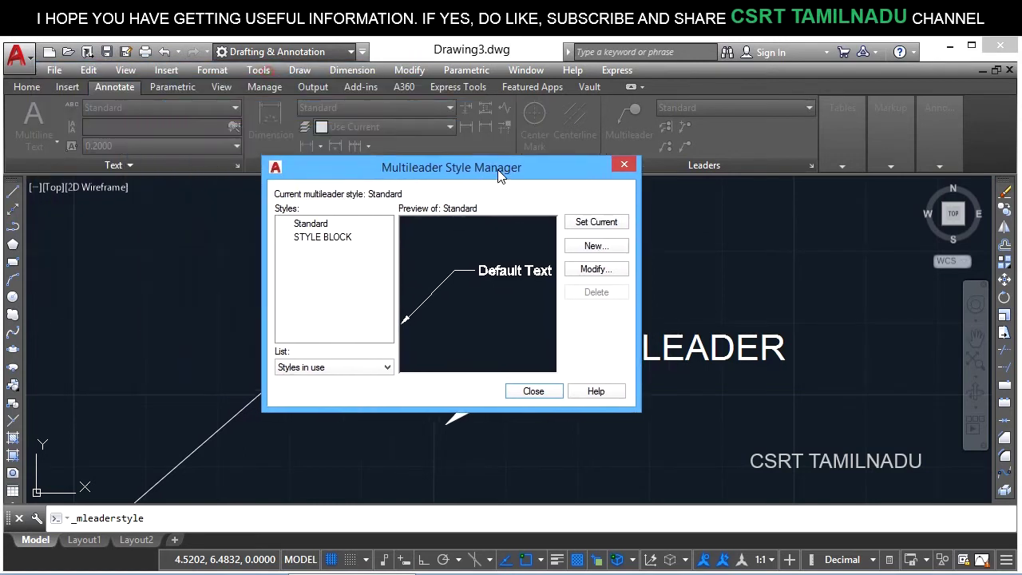
left_click(334, 373)
left_click(336, 381)
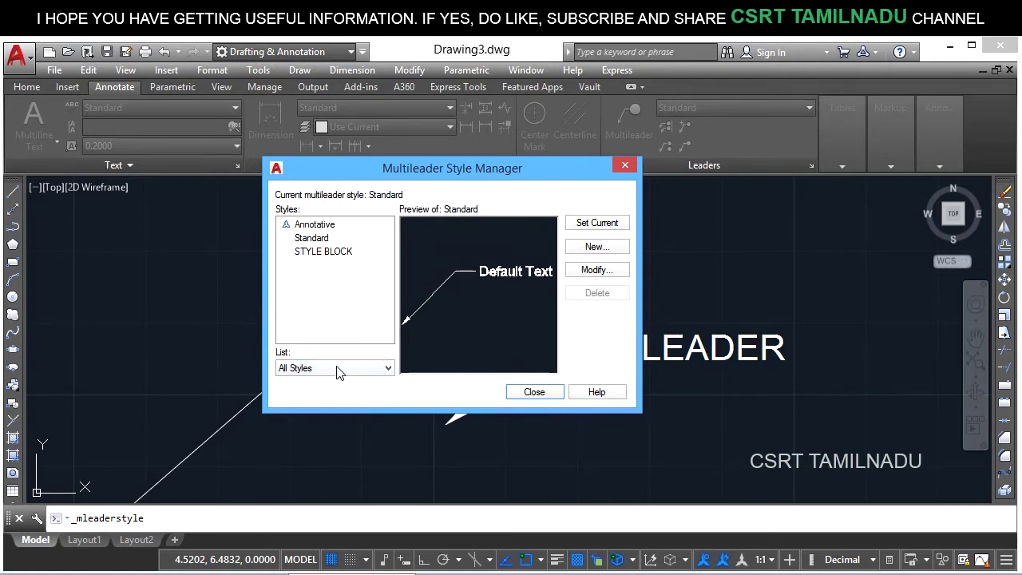
Step: Set STYLE BLOCK as the current multileader style and close the manager
left_click(321, 252)
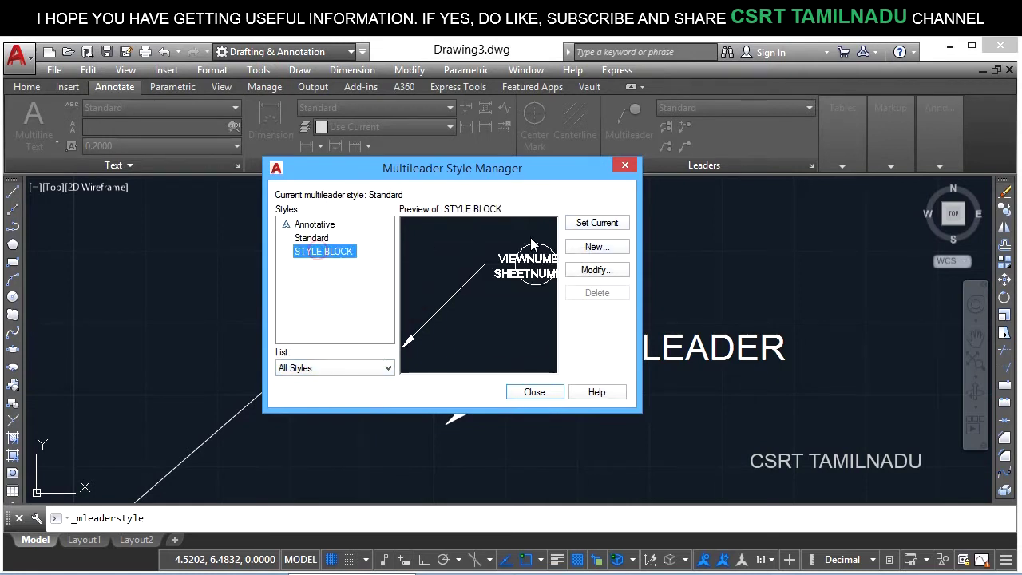
left_click(591, 224)
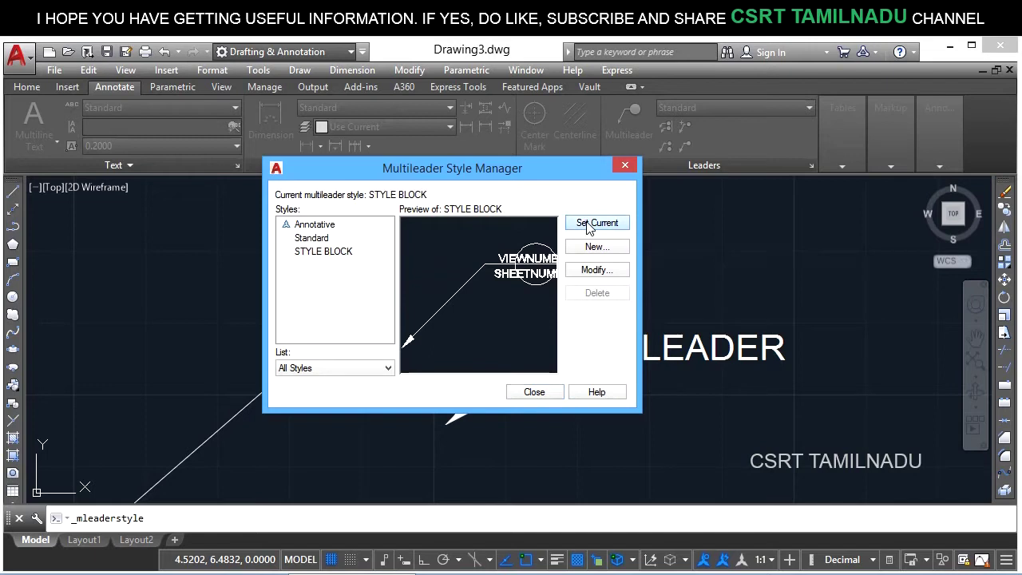
left_click(342, 253)
double_click(313, 238)
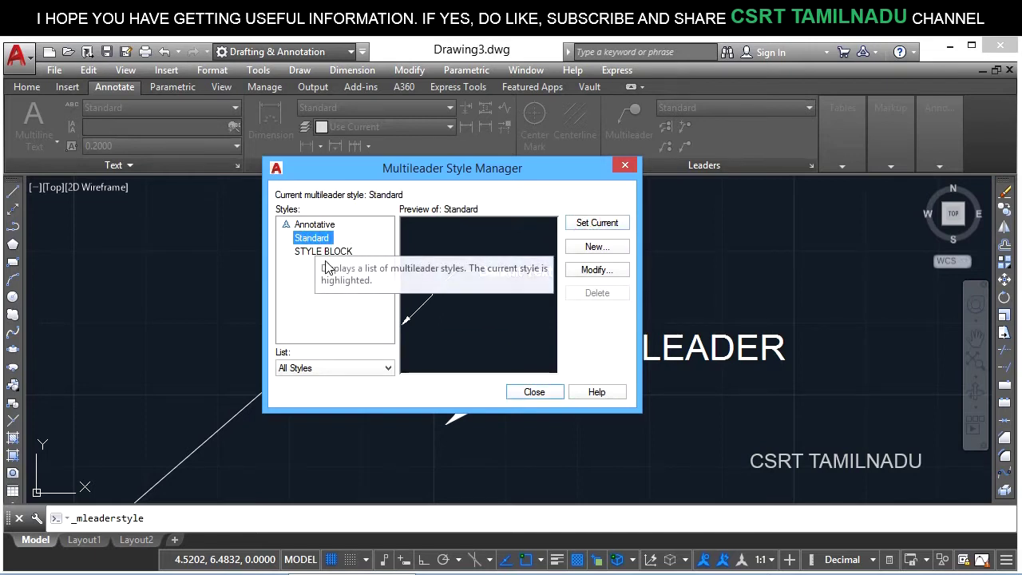
left_click(327, 253)
right_click(339, 253)
left_click(369, 263)
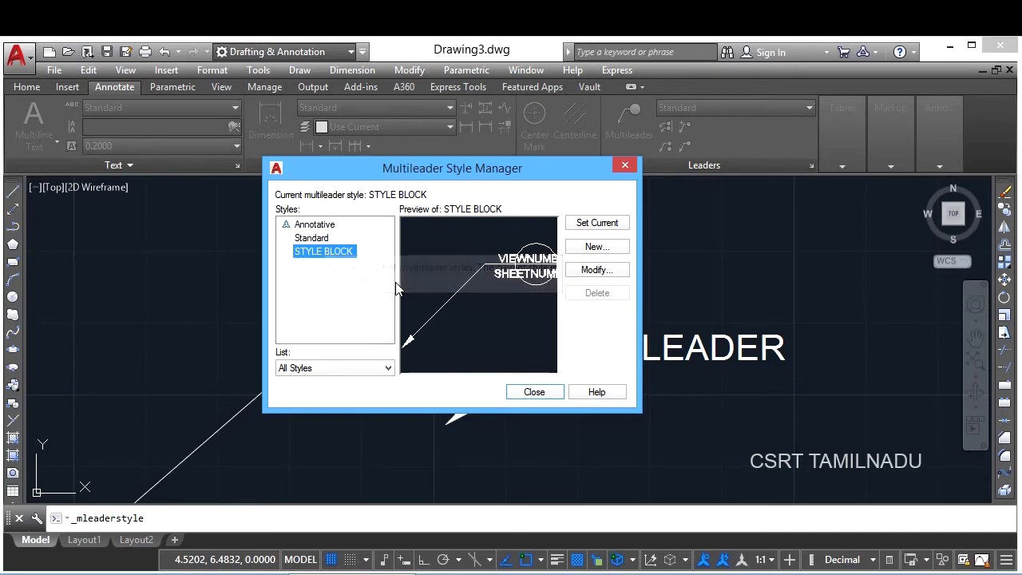
left_click(516, 396)
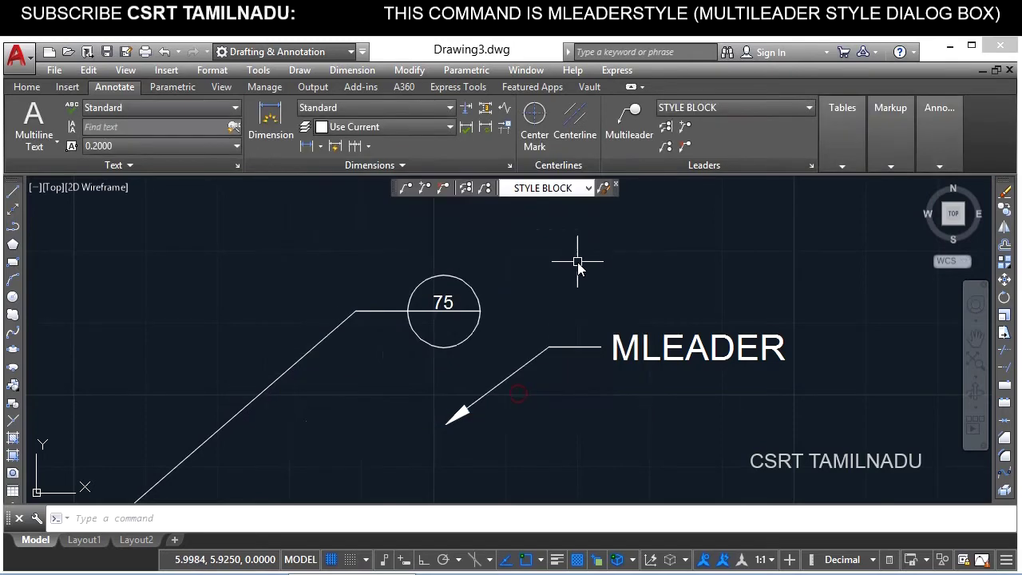
Step: Switch the current multileader style to Standard, then back to STYLE BLOCK from the ribbon gallery
left_click(549, 192)
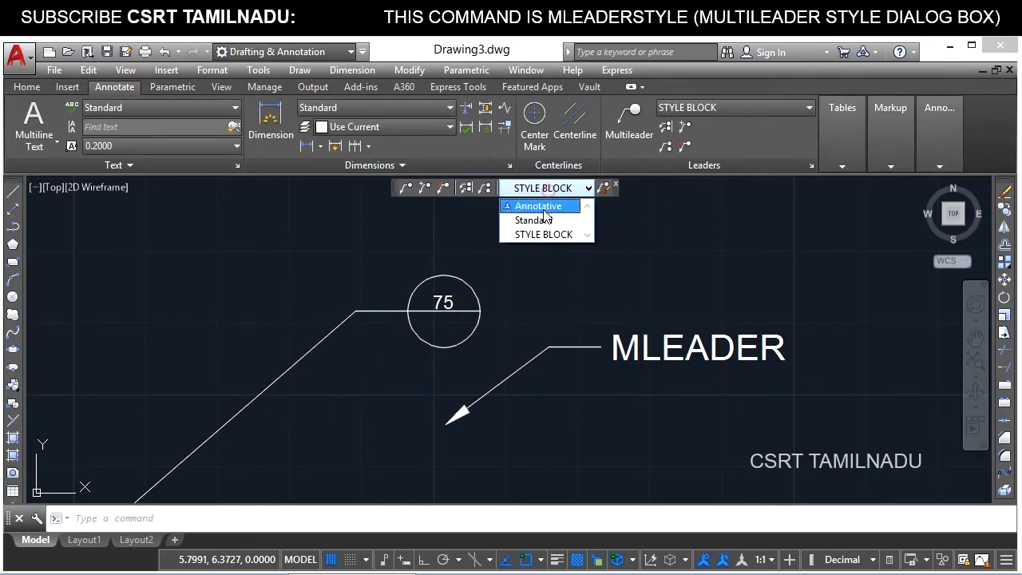
left_click(537, 225)
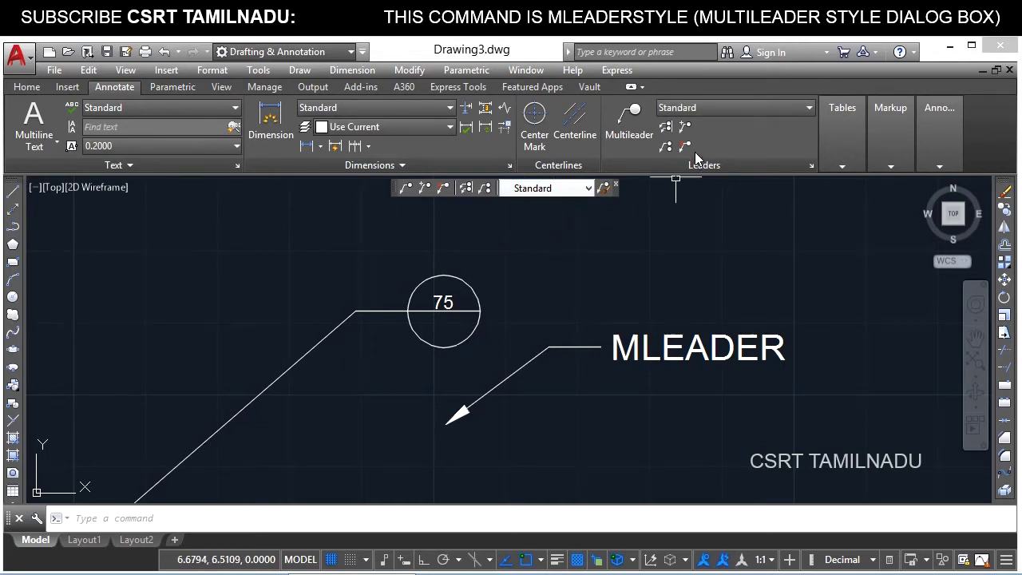
left_click(703, 110)
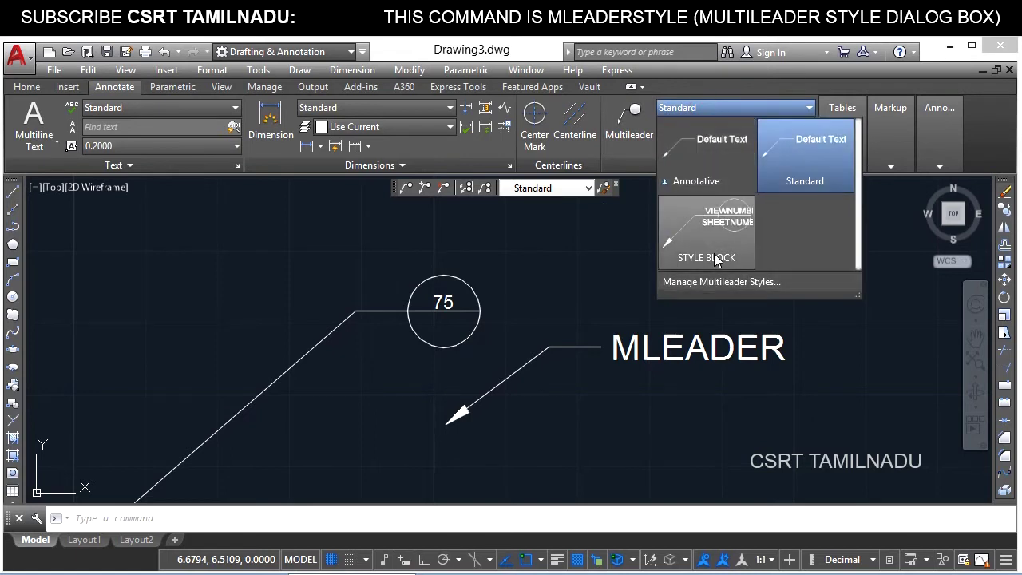
left_click(714, 254)
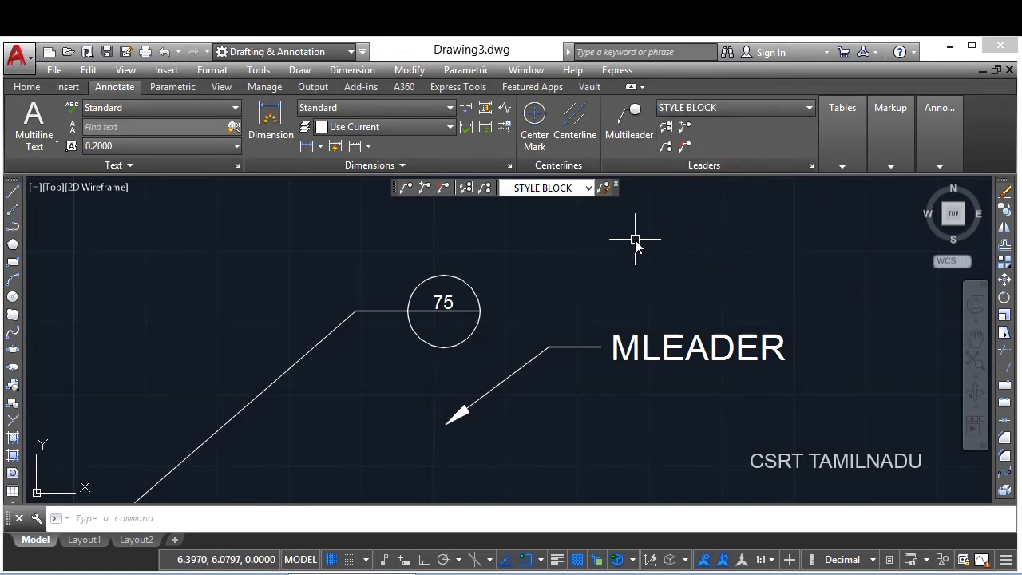
Step: Place a STYLE BLOCK callout leader to the upper right of the 75 circle with default values
type("MLD")
key("Return")
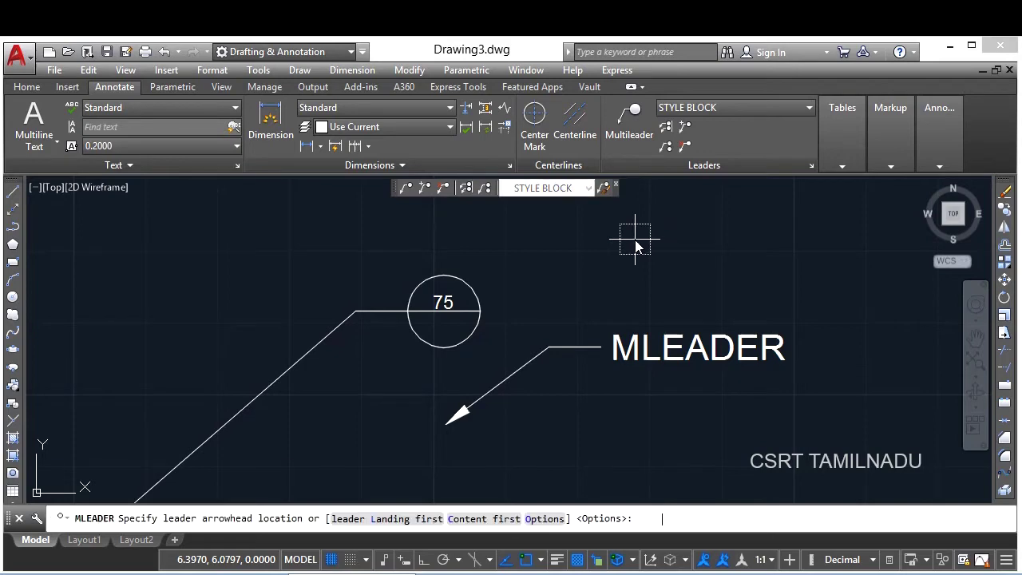
left_click(562, 301)
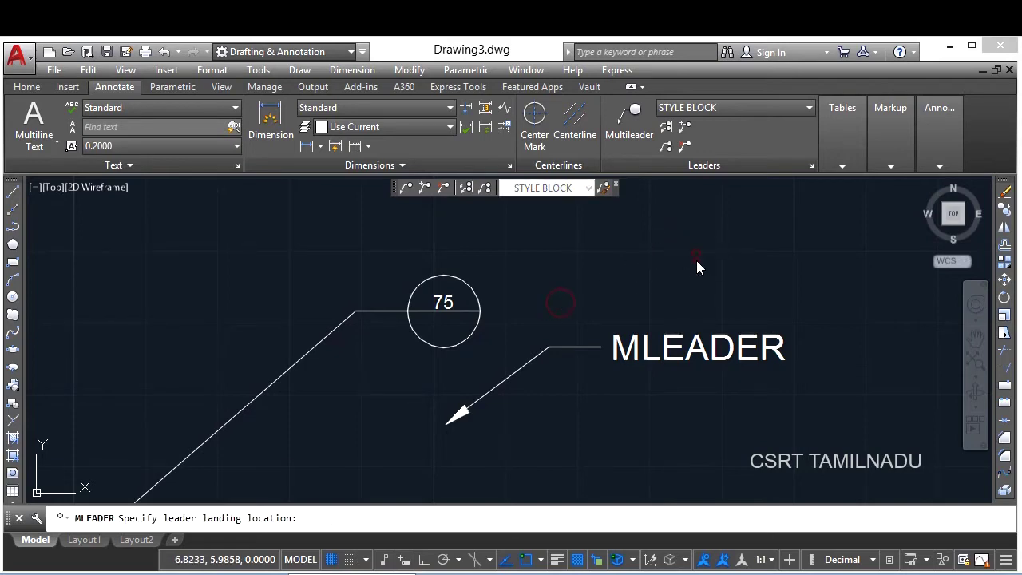
left_click(696, 256)
left_click(400, 460)
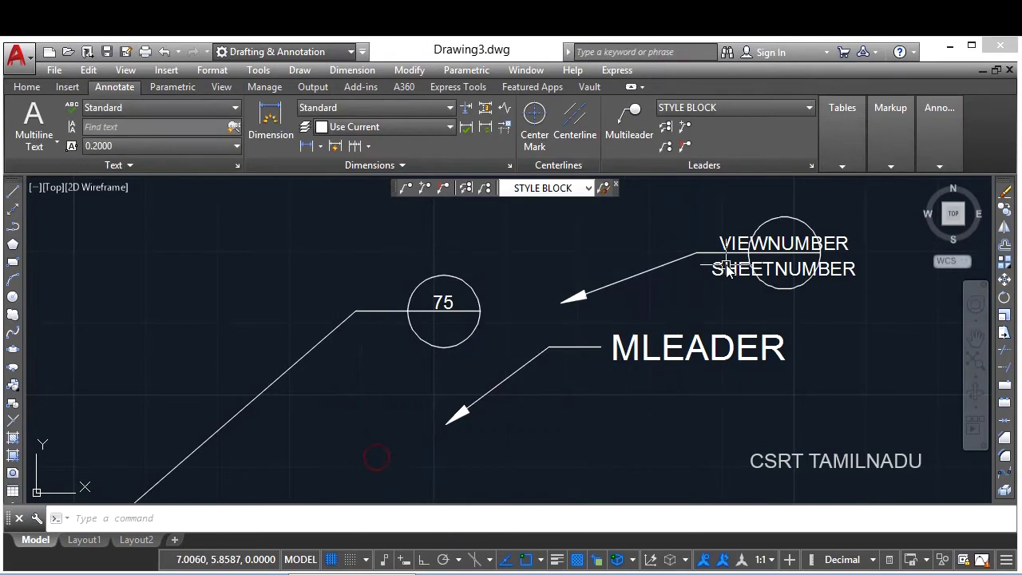
Step: Reopen the Multileader Style Manager with MLS
mouse_move(666, 429)
middle_mouse_down()
mouse_move(516, 343)
mouse_move(388, 288)
middle_mouse_up()
type("mls")
key("Return")
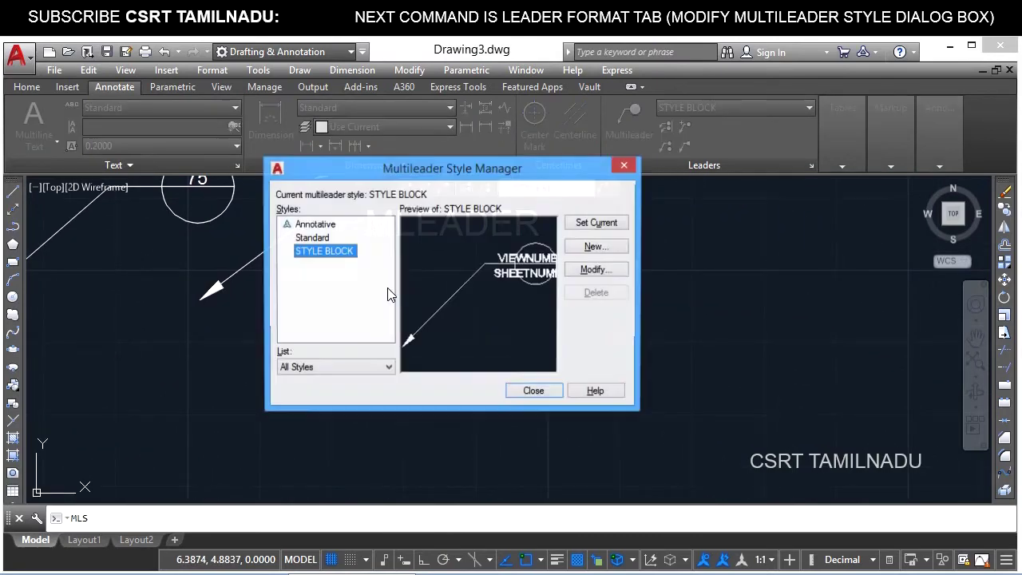
Step: Name a new multileader style STYLE ARROW SIZE 1, starting from Standard and non-annotative
left_click(597, 247)
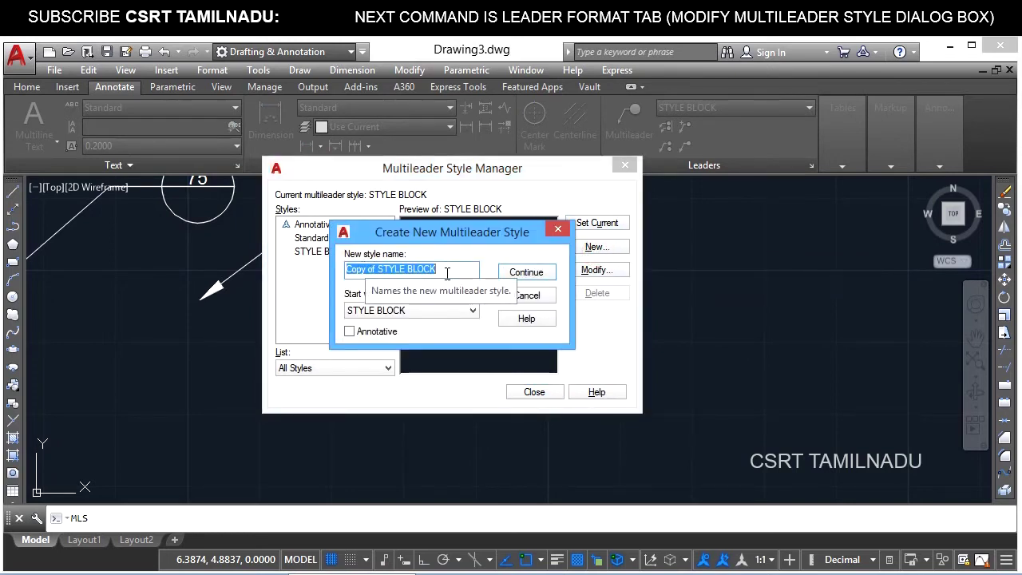
type("STYL")
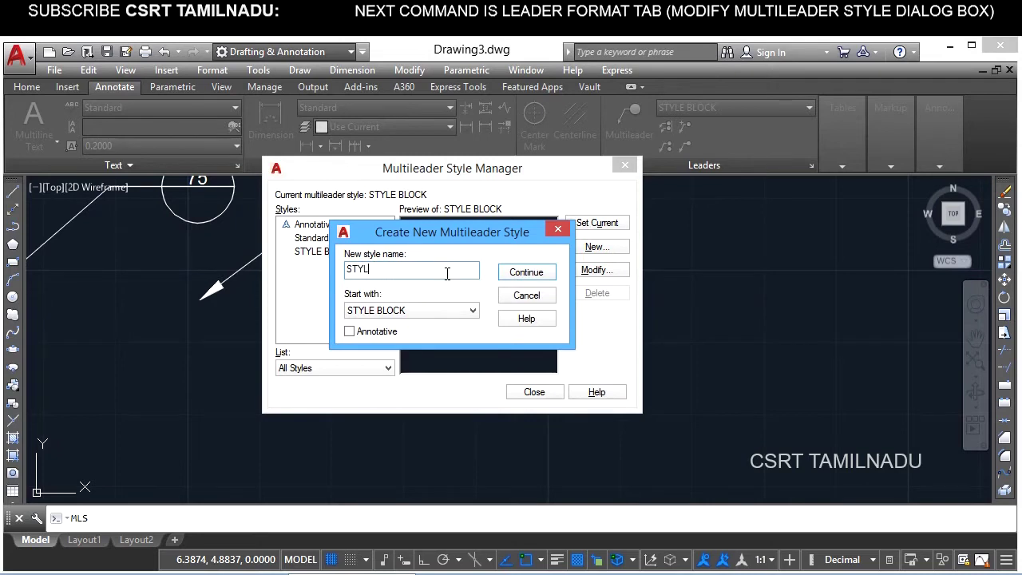
type("E ARROW")
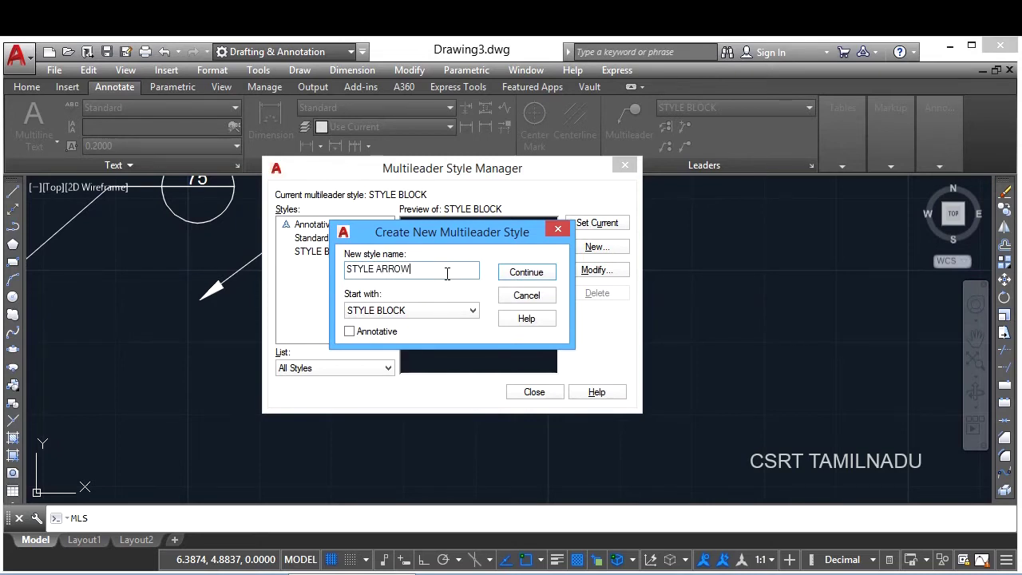
type(" SIZE 1")
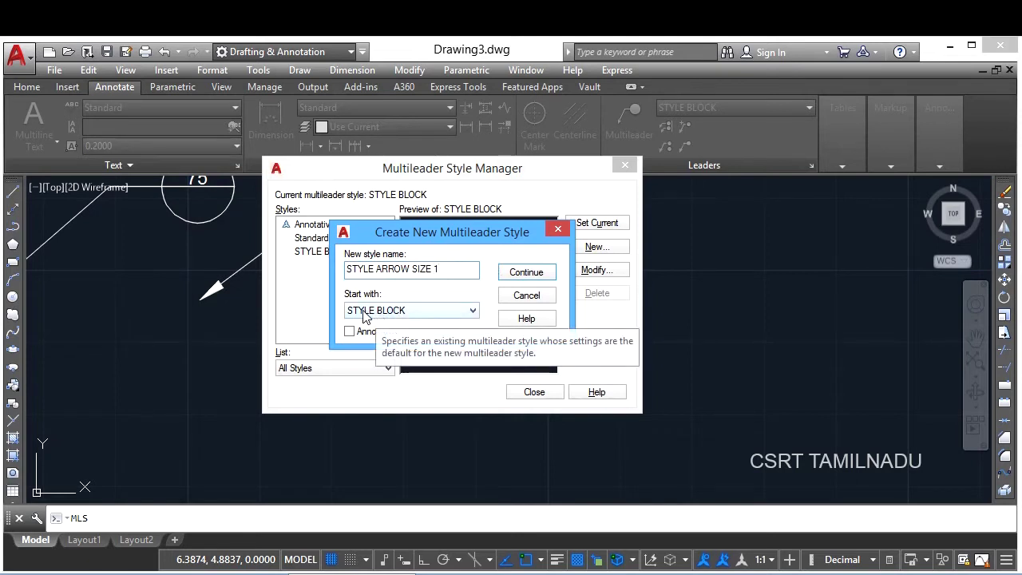
left_click_drag(408, 232, 574, 217)
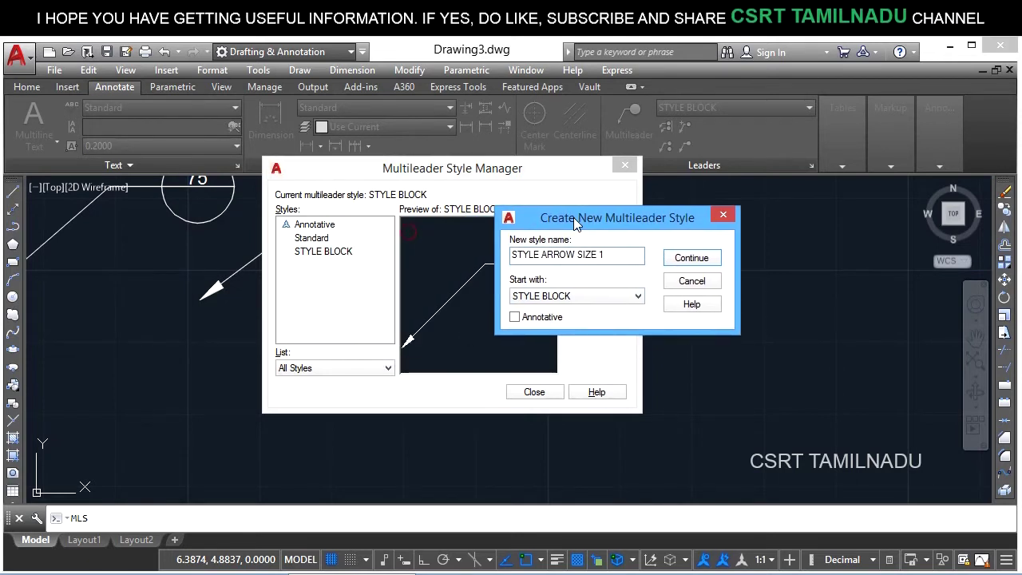
left_click(560, 298)
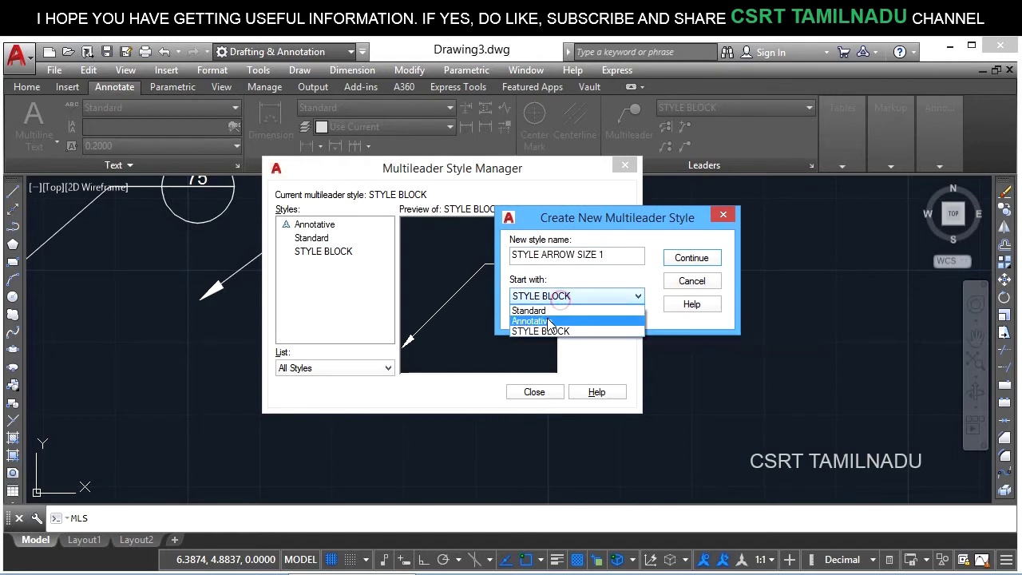
left_click(550, 322)
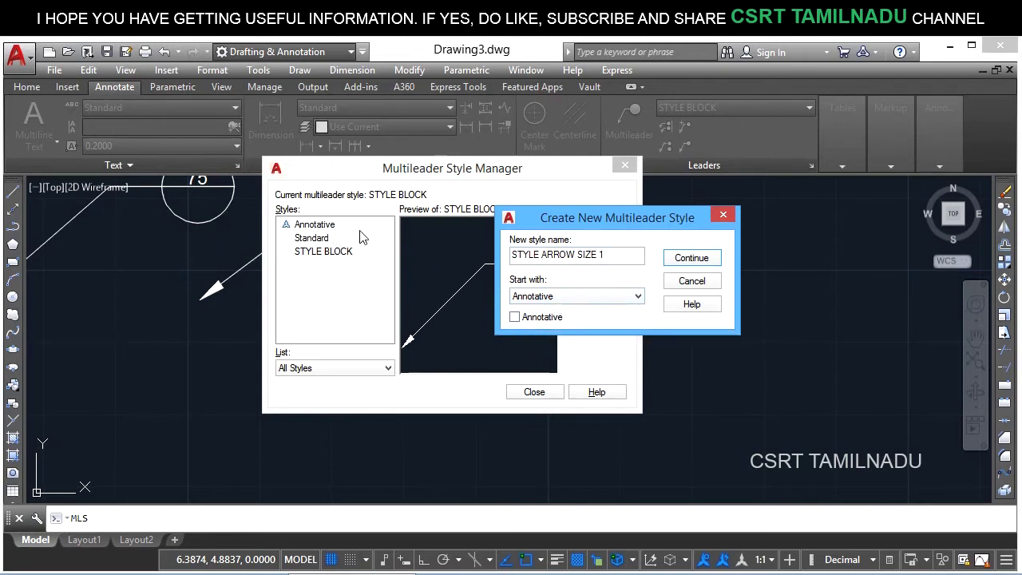
left_click(583, 295)
left_click(547, 309)
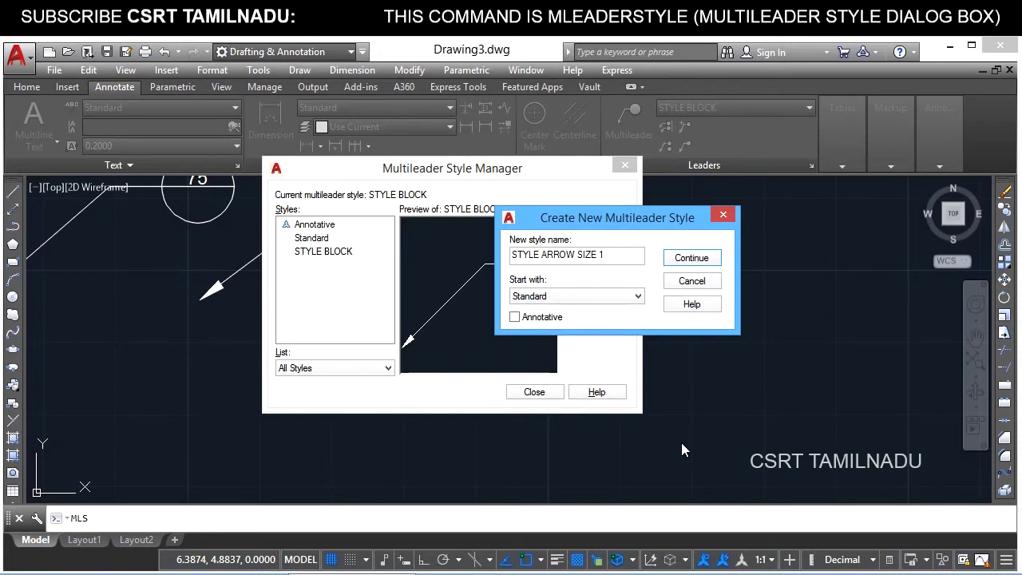
left_click(542, 316)
left_click(543, 316)
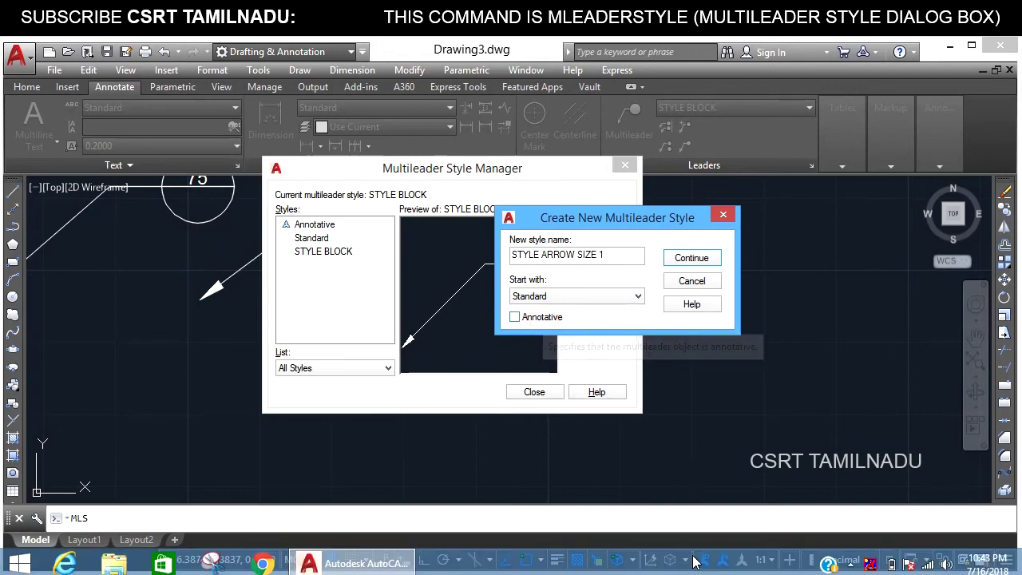
Step: Confirm creation of the STYLE ARROW SIZE 1 style with its default settings
left_click(700, 260)
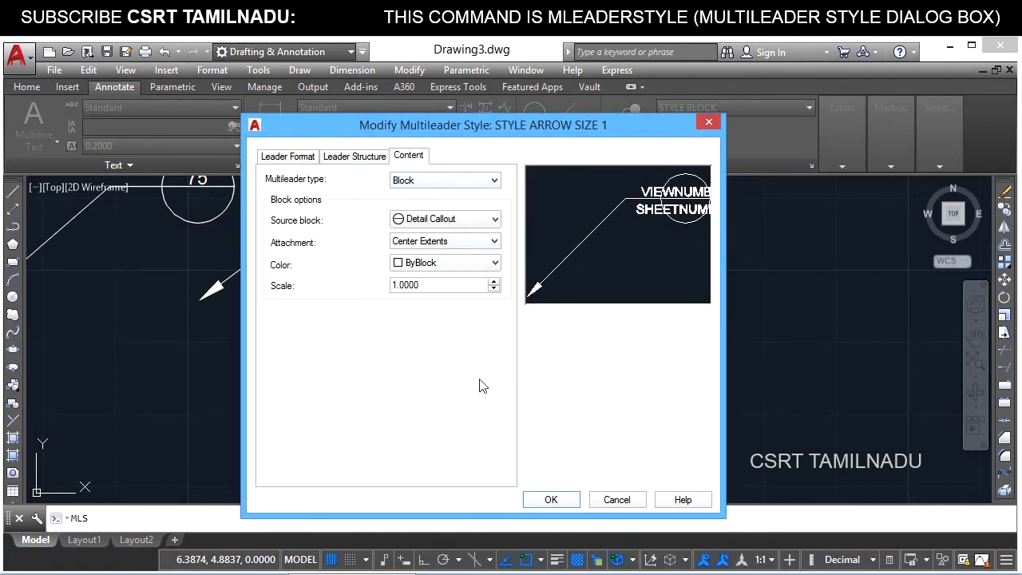
left_click(559, 501)
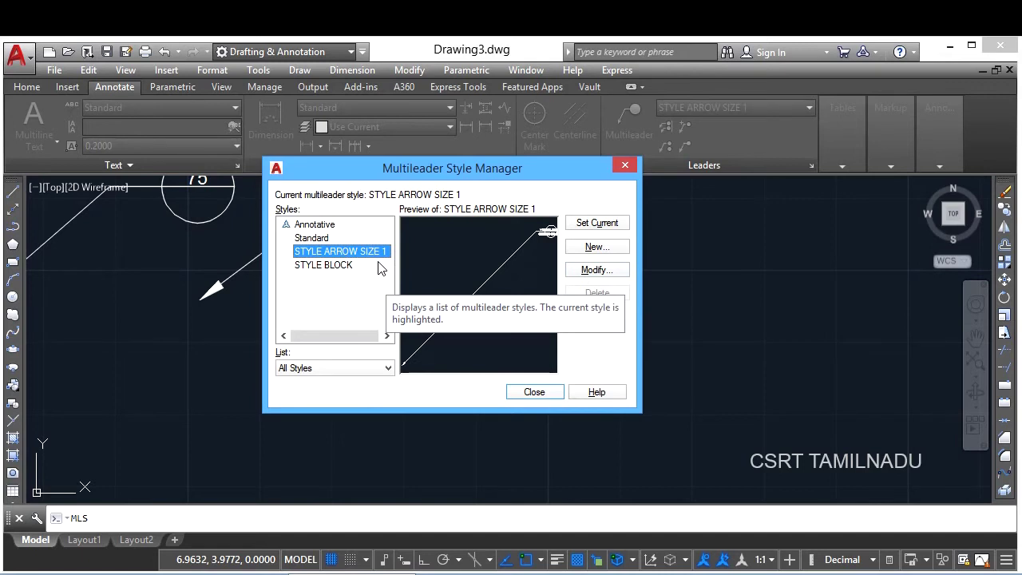
left_click(588, 275)
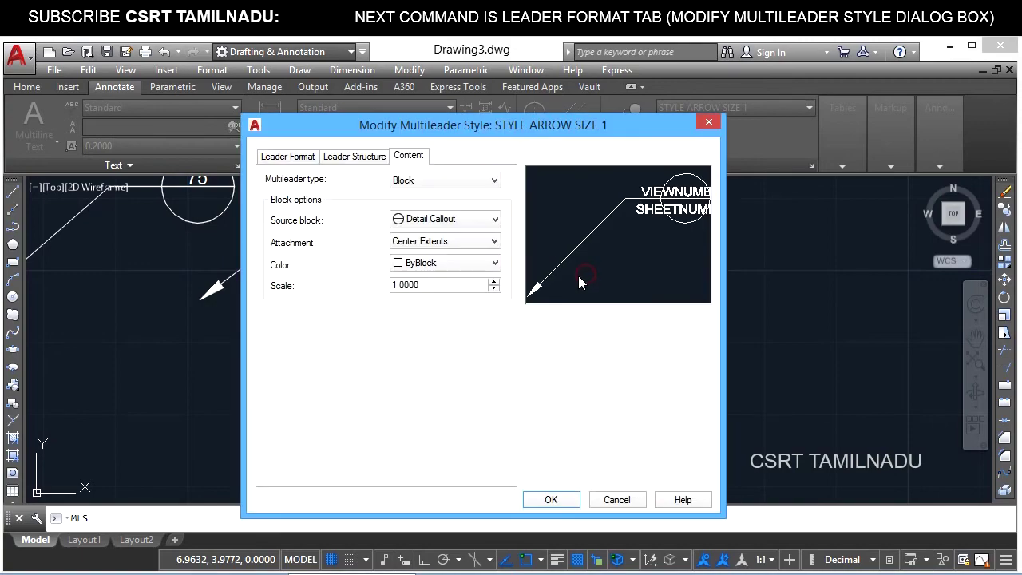
key("Escape")
Step: Change STYLE ARROW SIZE 1's arrowhead size to 1 and close the style manager
right_click(357, 253)
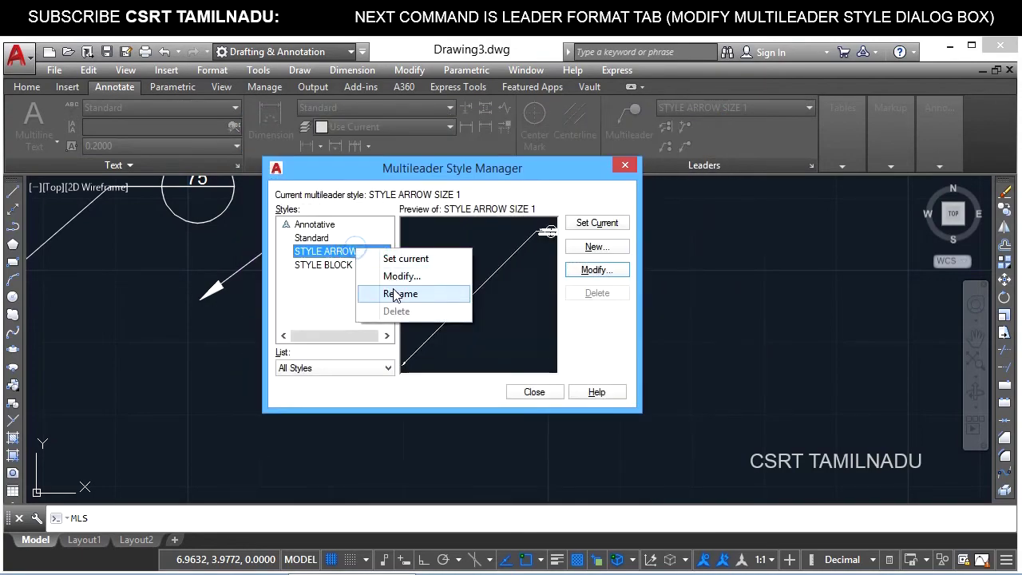
left_click(399, 277)
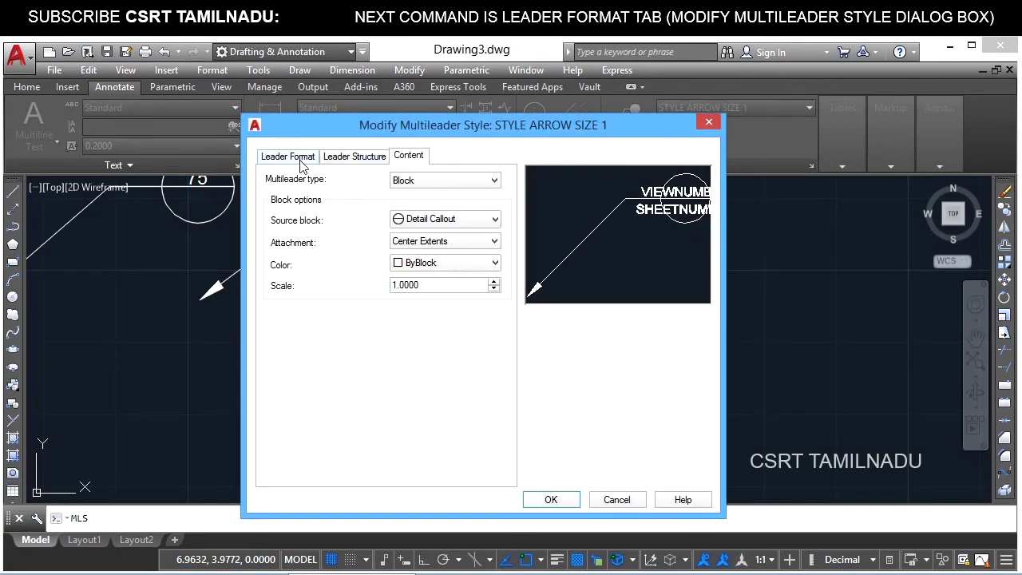
left_click(301, 161)
double_click(407, 324)
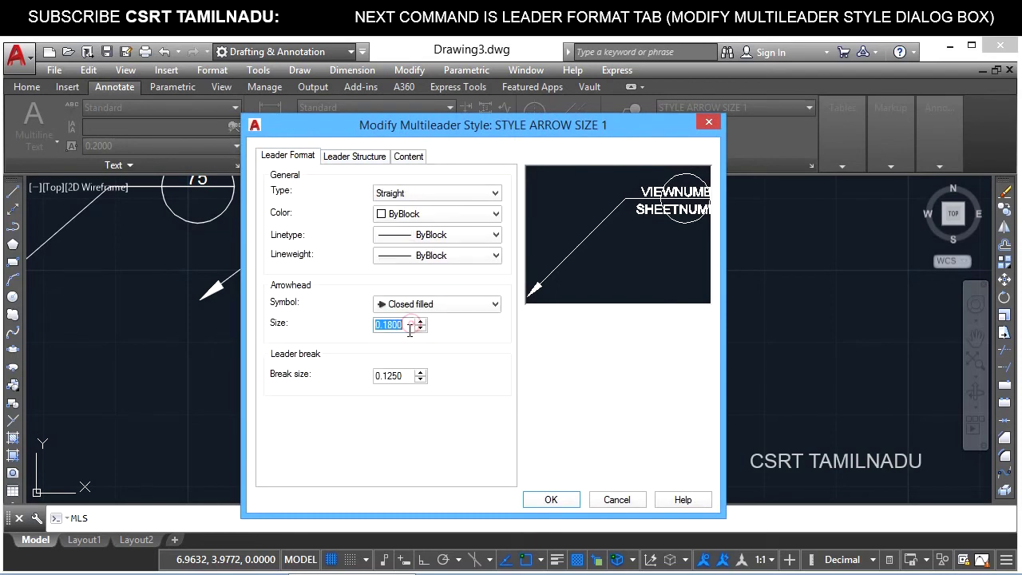
type("1")
left_click(551, 499)
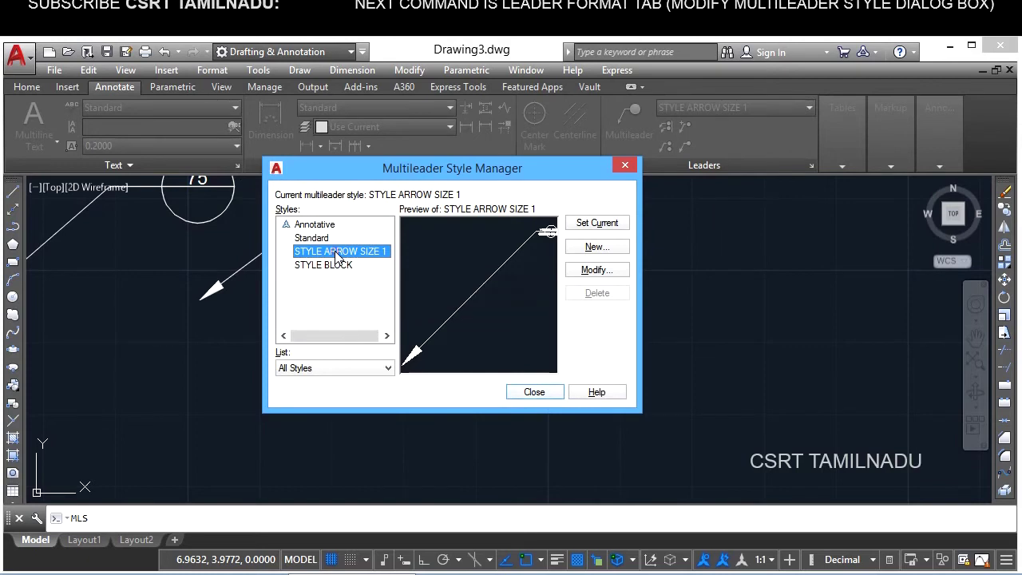
left_click(534, 393)
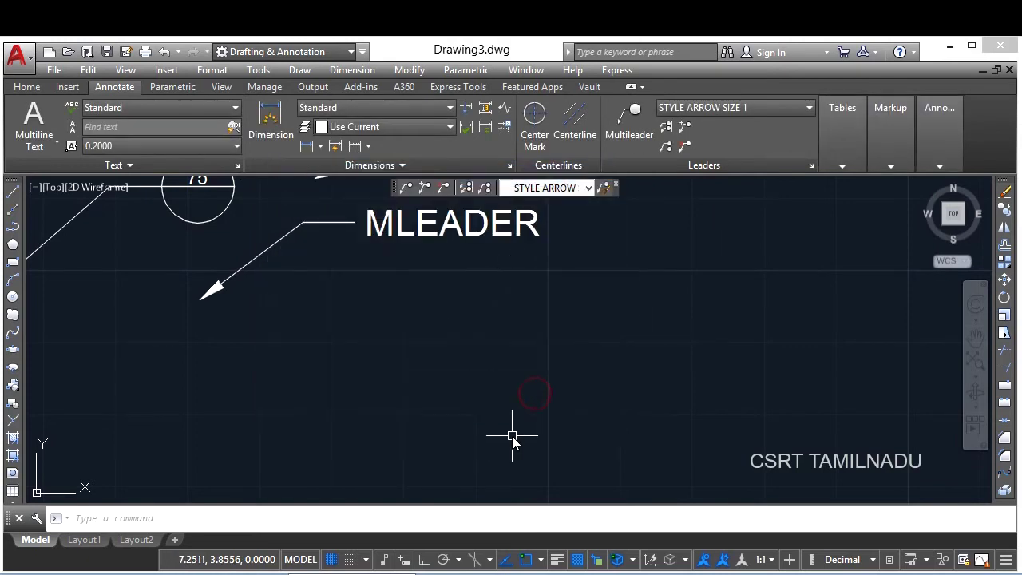
left_click(519, 519)
type("MLD")
Step: Place a test callout leader with the size 1 arrowhead, entering AASDFA as its value
key("Return")
left_click(510, 440)
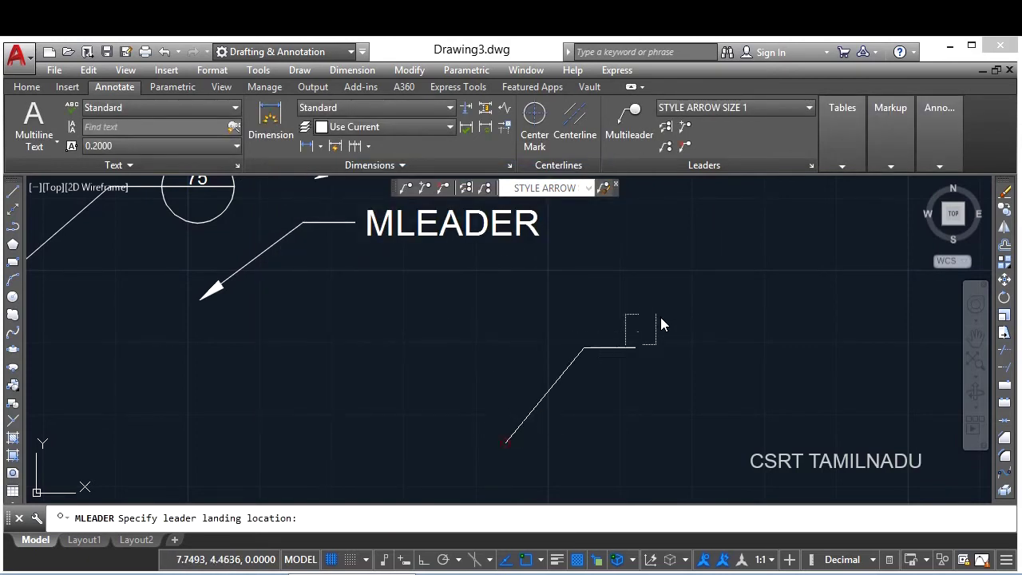
left_click(778, 246)
type("AASDFA")
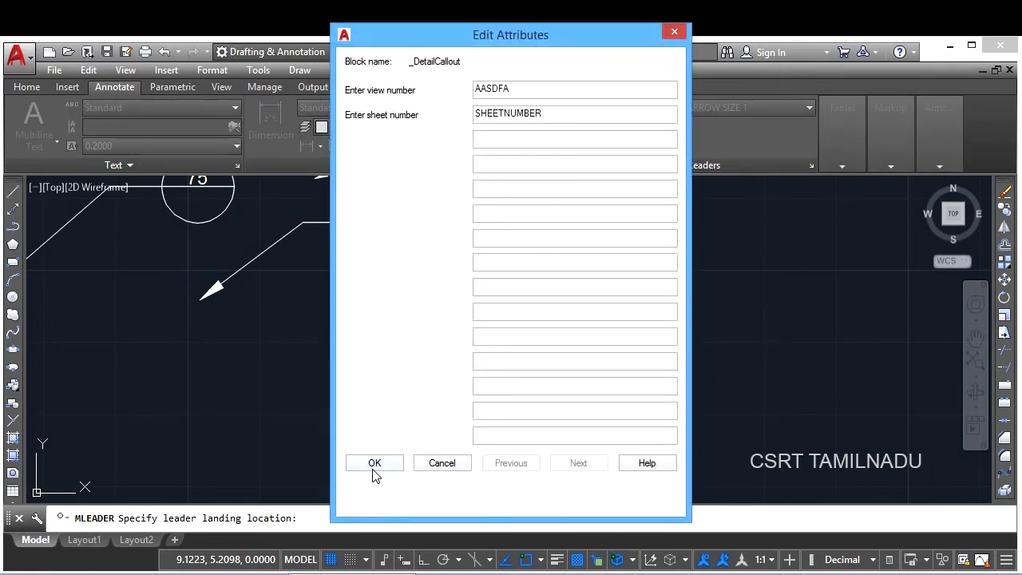
left_click(373, 469)
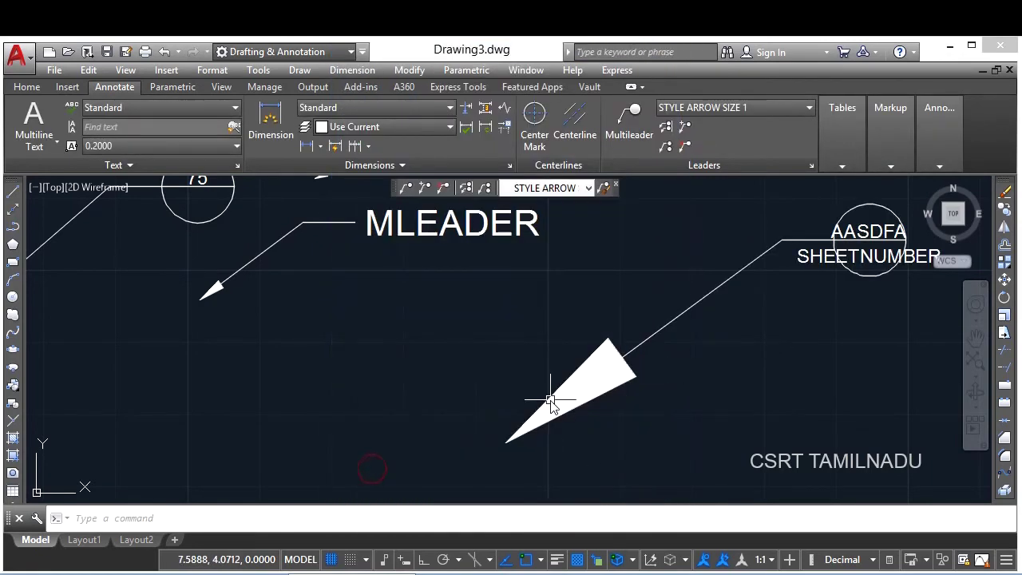
Step: Erase the test callout leader and reopen the Multileader Style Manager
left_click(787, 346)
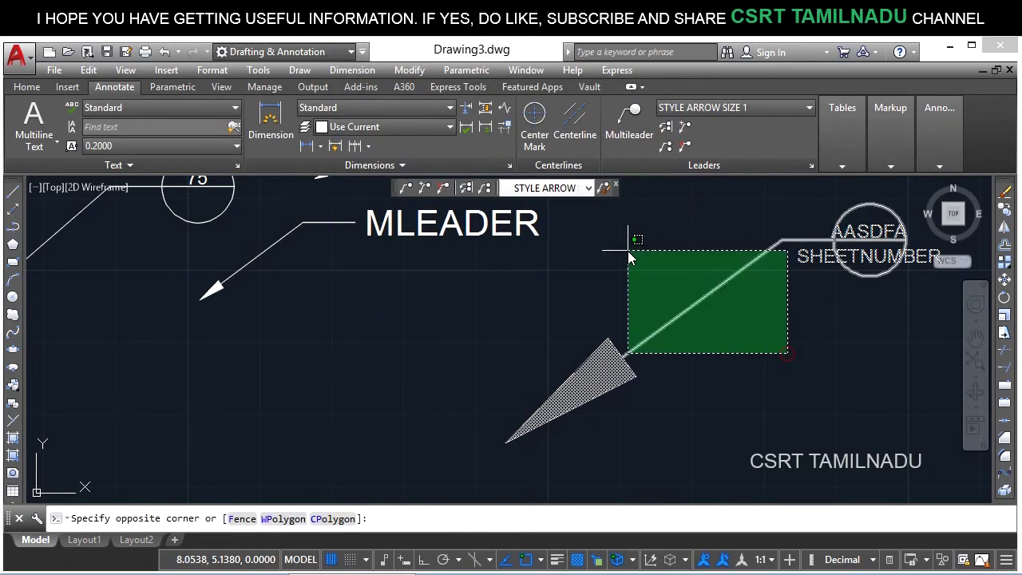
left_click(629, 251)
key("Delete")
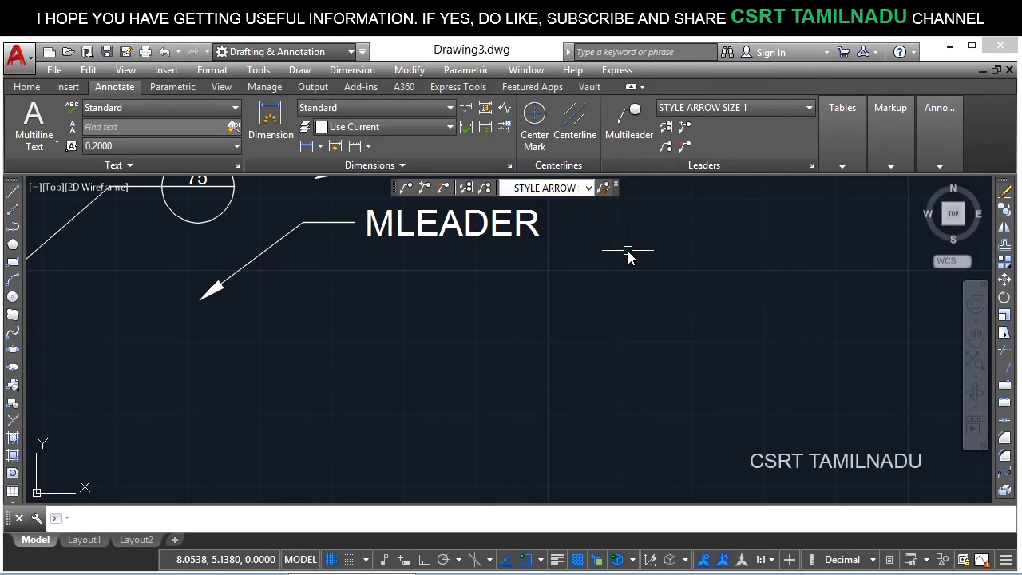
type("MLS")
key("Return")
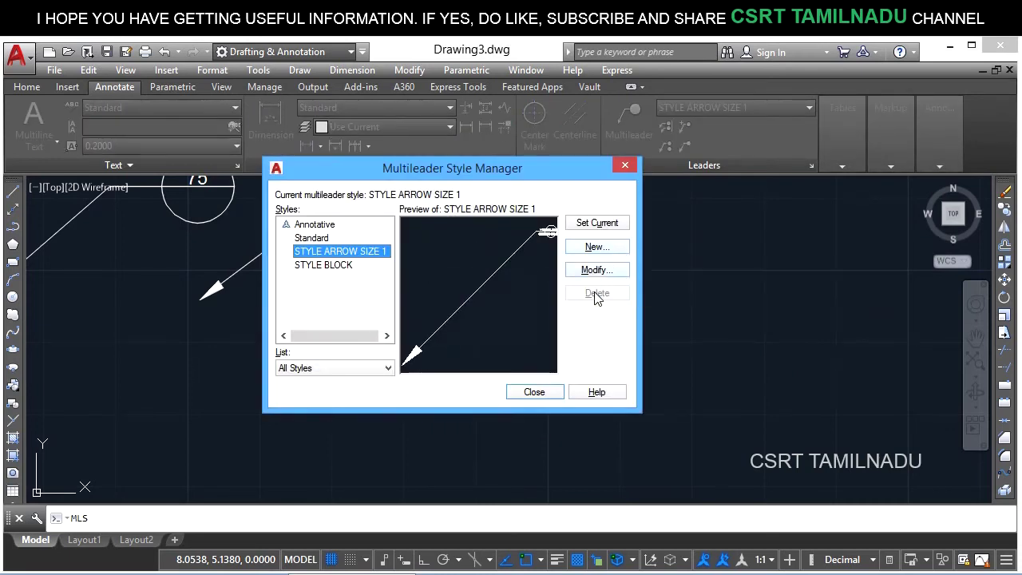
Step: Preview STYLE BLOCK and STYLE ARROW SIZE 1, then delete the Annotative style, confirming with Yes
left_click(332, 265)
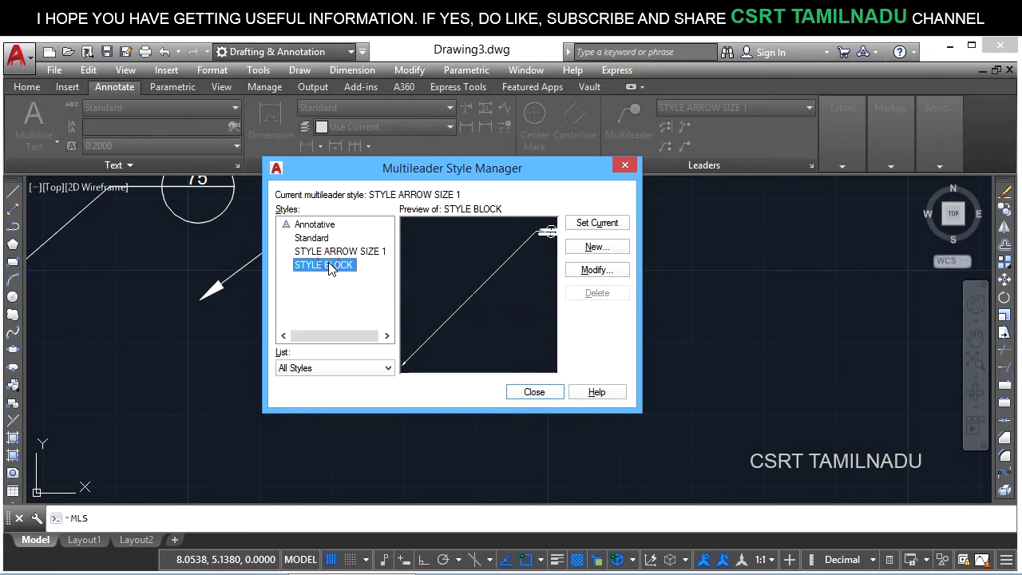
left_click(332, 251)
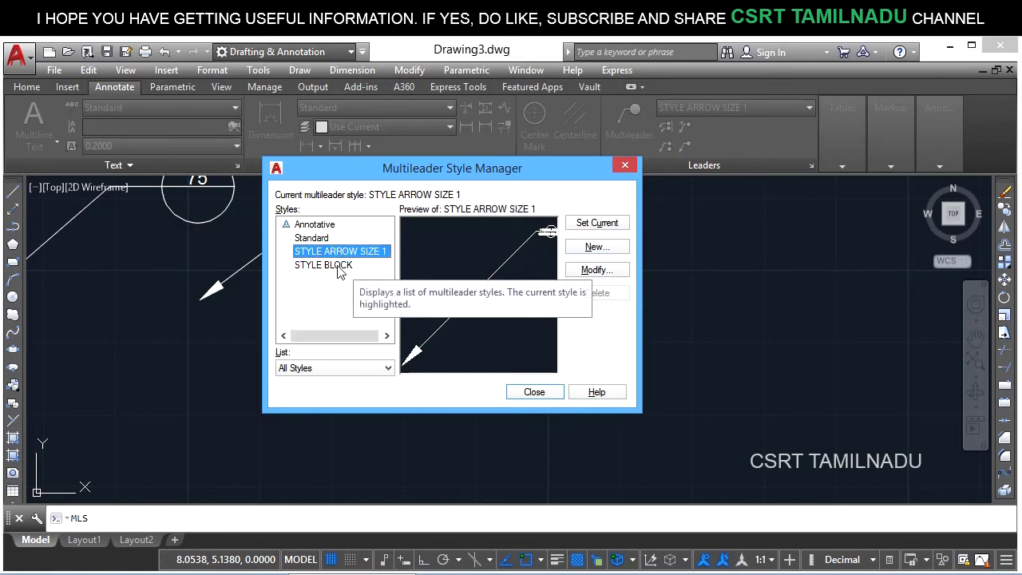
left_click(323, 226)
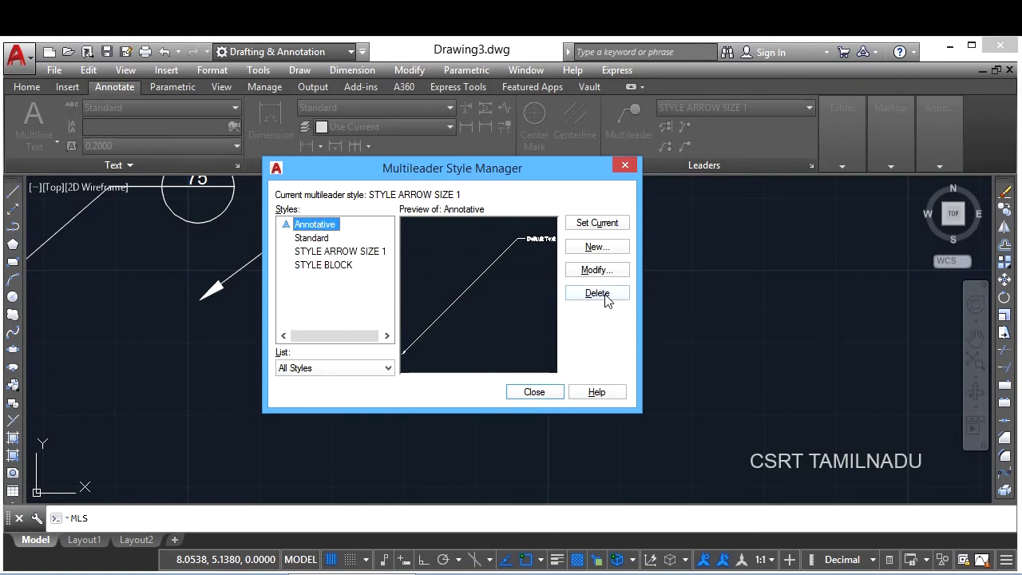
right_click(317, 227)
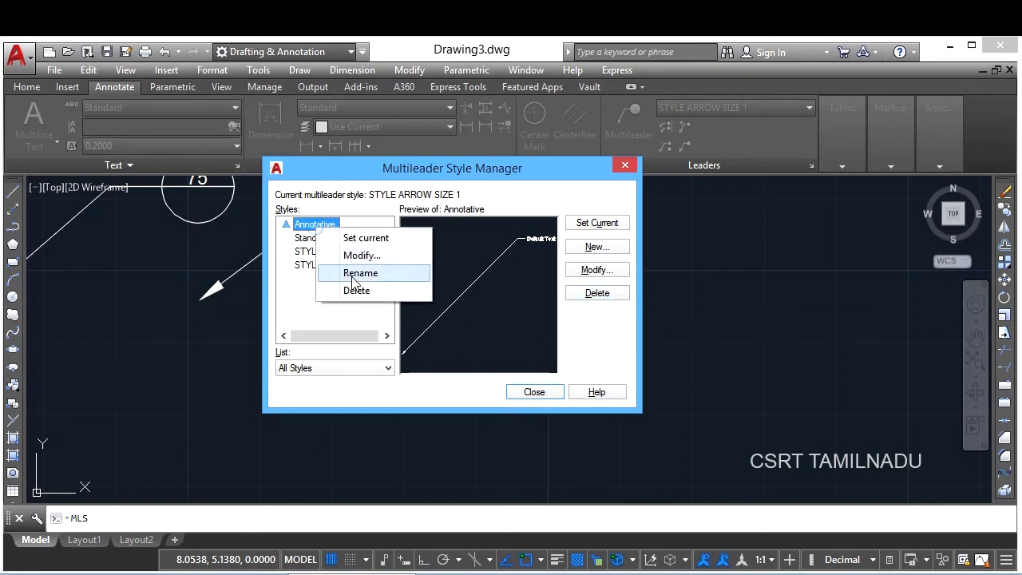
left_click(313, 238)
left_click(315, 225)
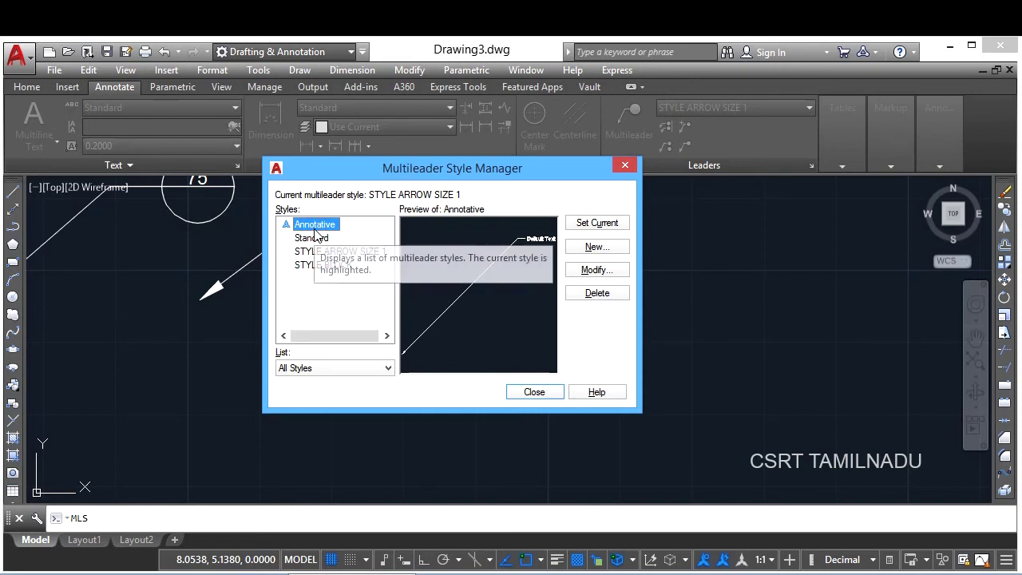
left_click(598, 293)
left_click(542, 306)
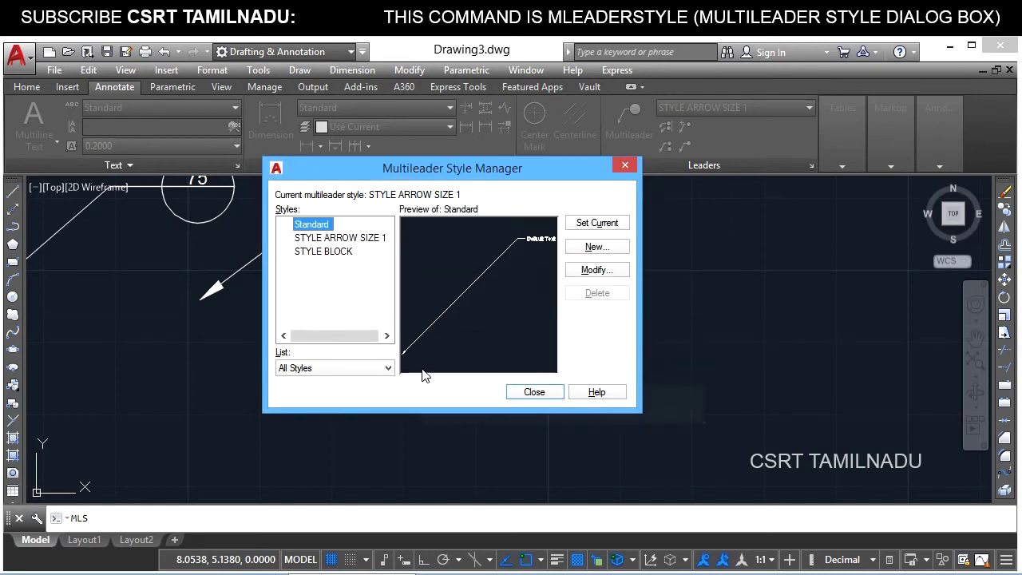
Step: Open the Standard multileader style in the Modify Multileader Style dialog
left_click(575, 269)
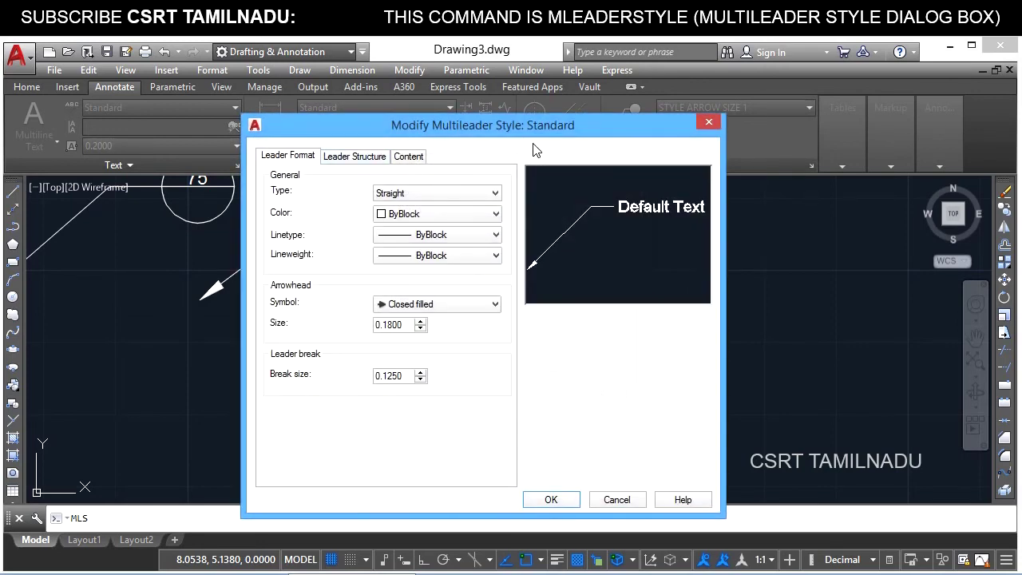